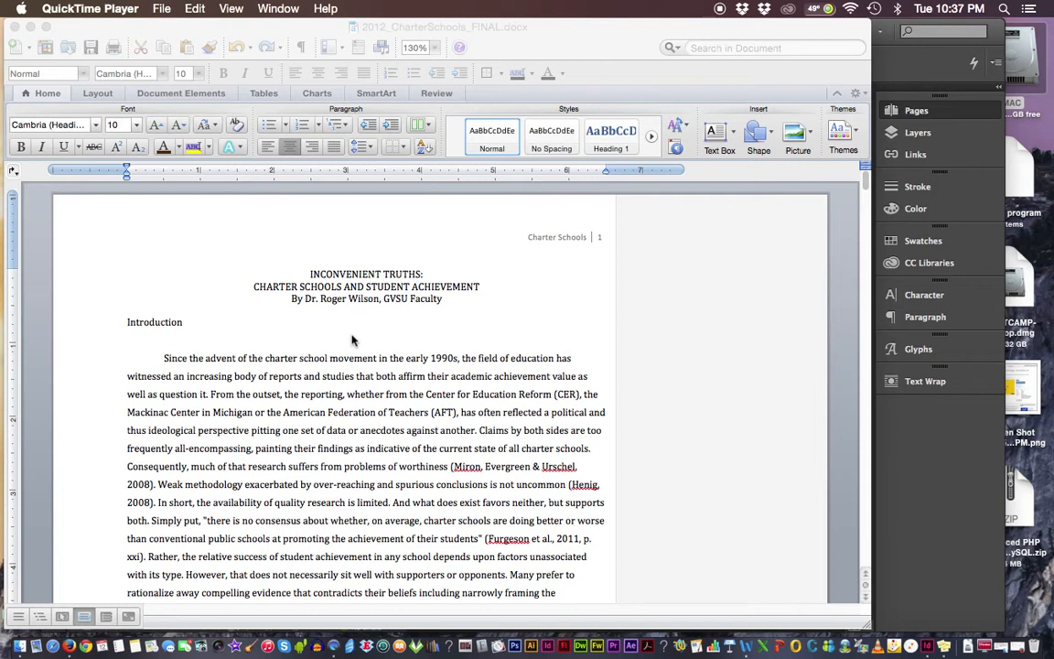
Step: Minimize the Word document and switch to the blank Untitled-1 layout in InDesign
click(64, 32)
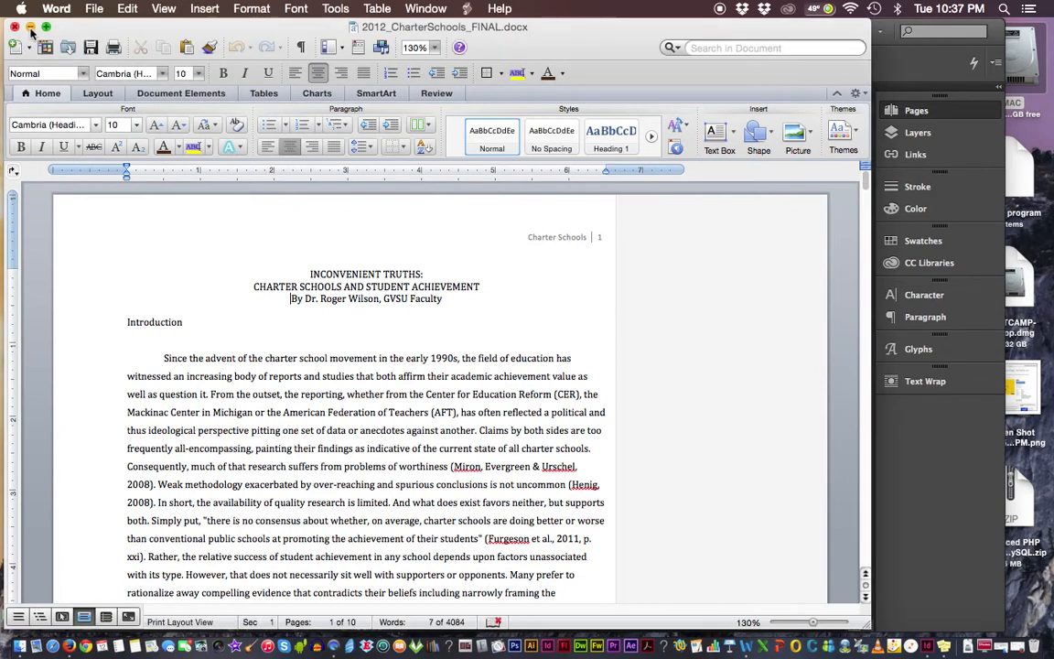
click(30, 28)
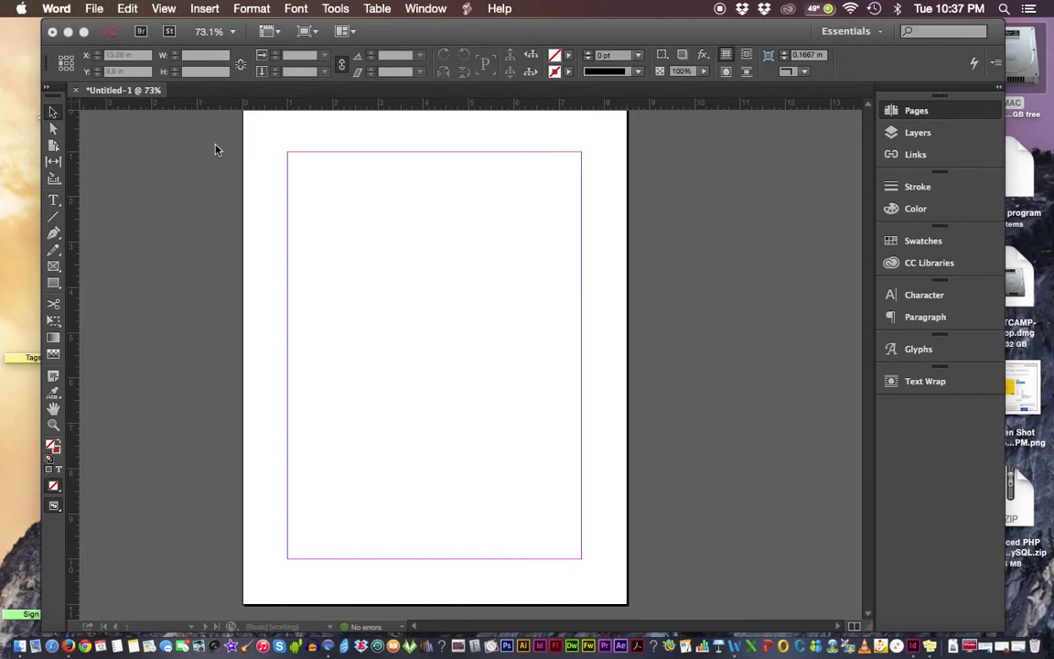
click(216, 149)
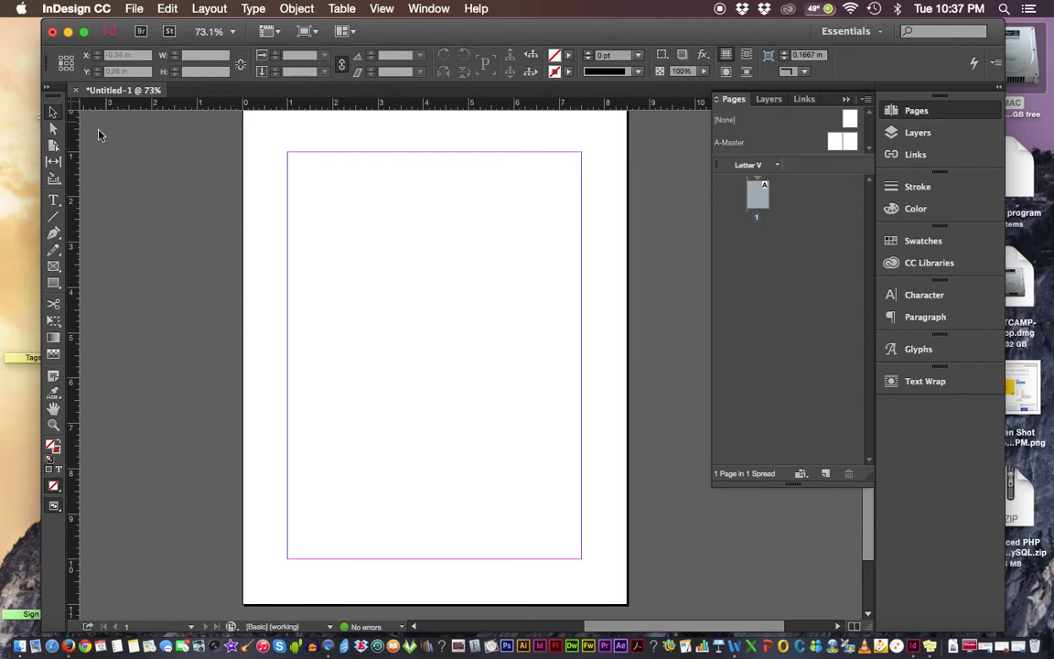
Step: Draw two side-by-side text frames within the margins, about 3.25 in and 3.04 in wide and 9 in tall
click(53, 201)
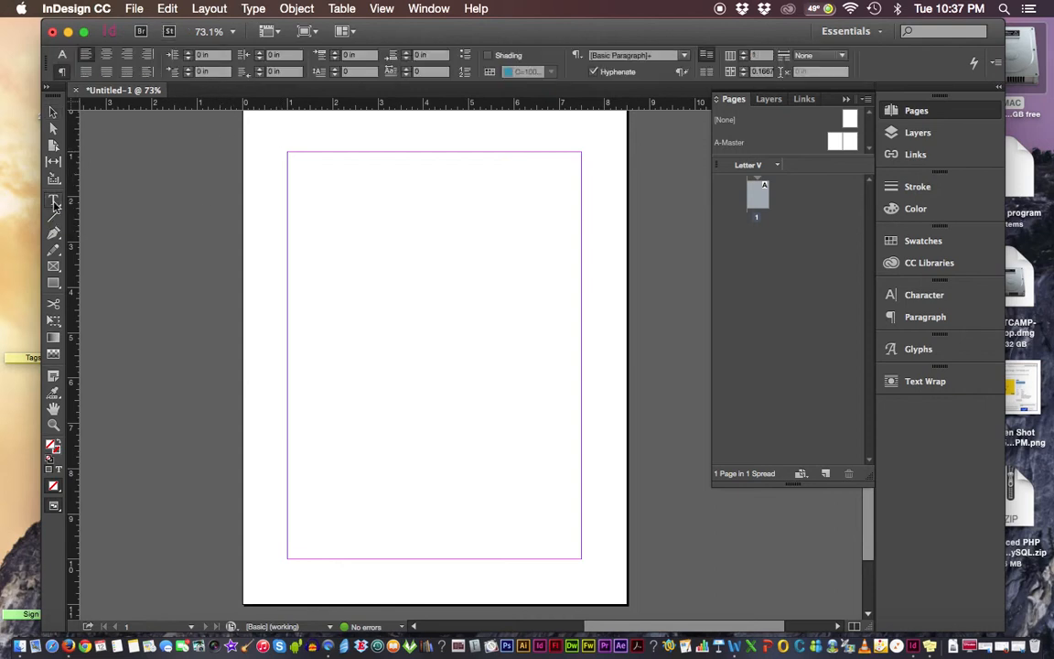
drag(296, 160, 434, 558)
drag(452, 160, 582, 560)
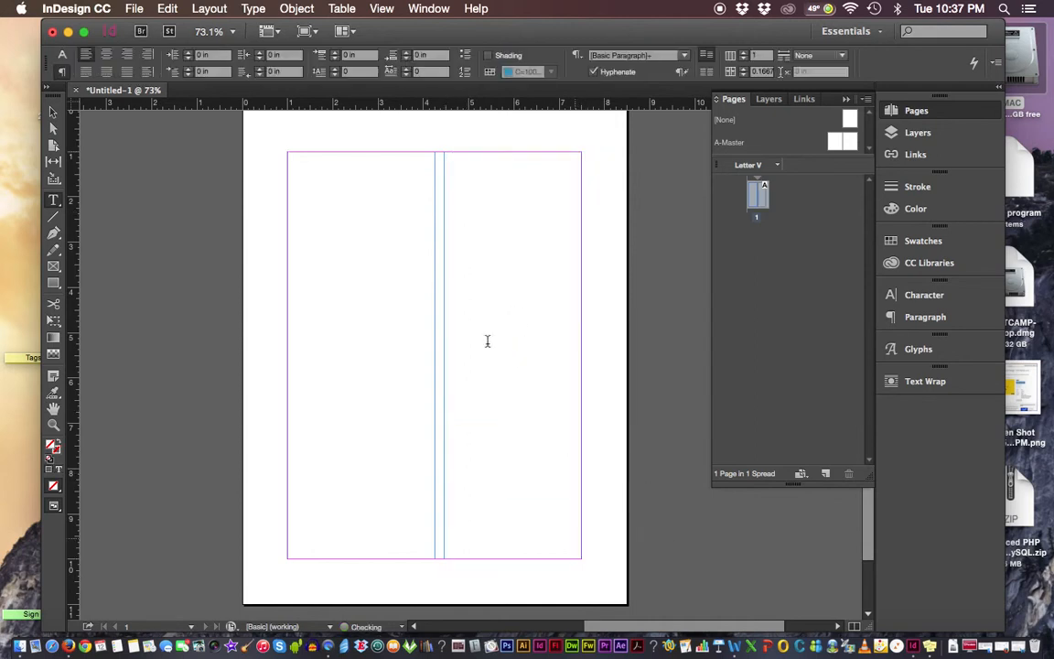
Step: Place the Word article "The Education Triple Bottom Line" into the first text frame
click(312, 167)
click(135, 11)
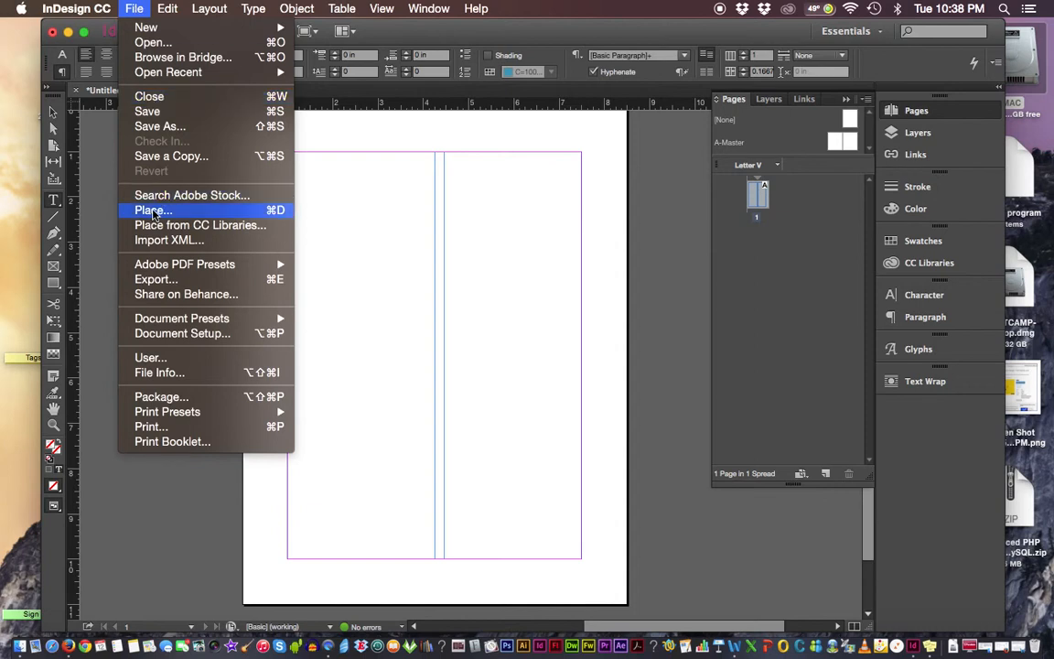
click(273, 212)
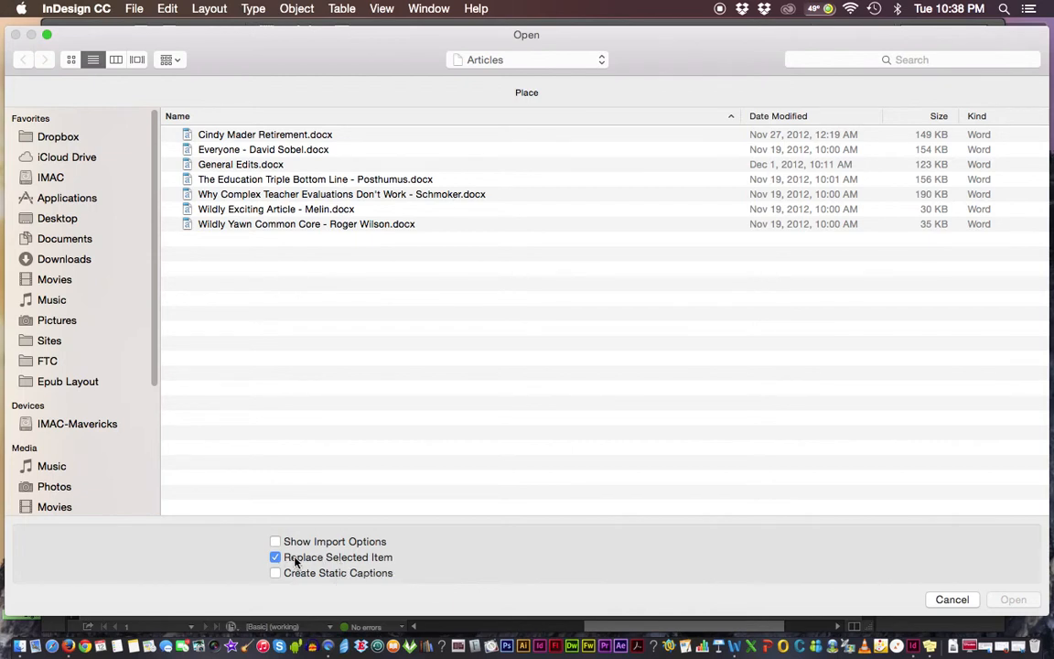
click(328, 181)
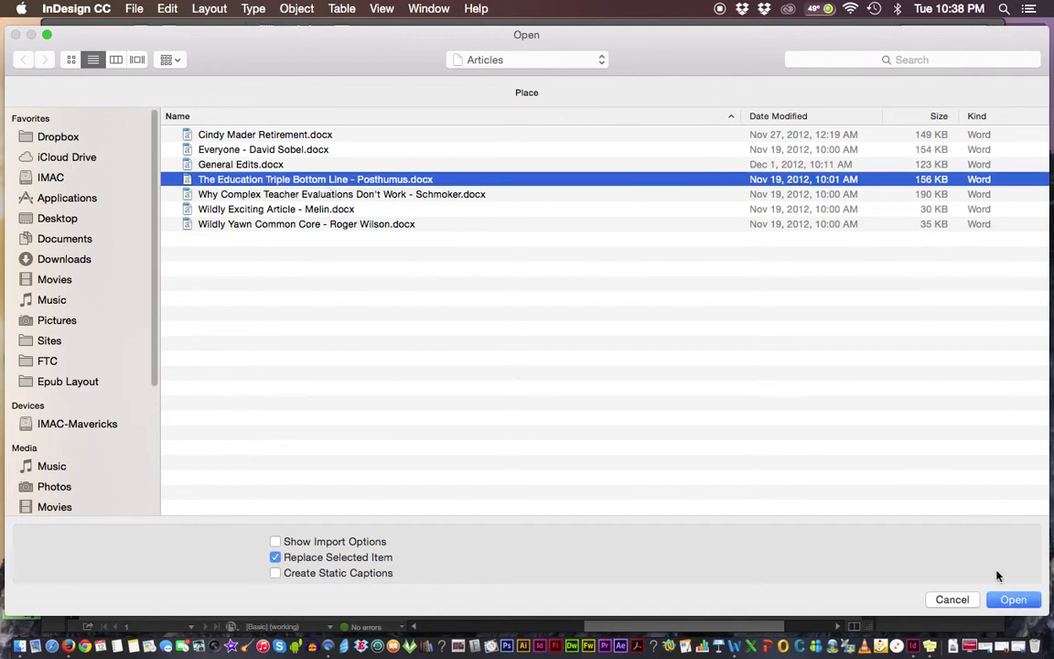
key(Return)
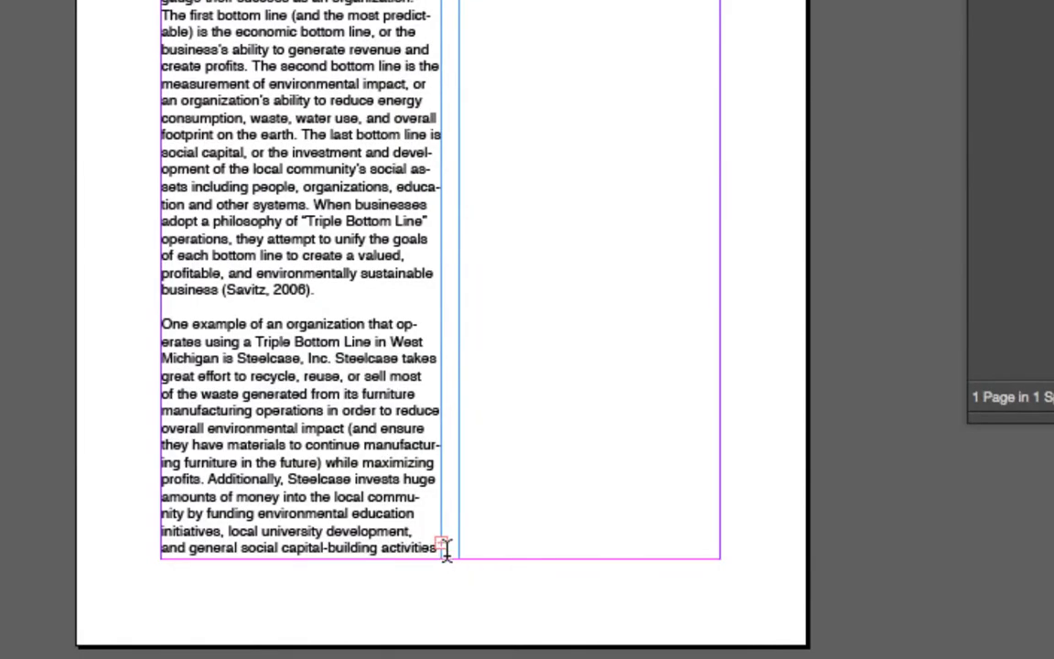
Step: Thread the first frame's overset text into the second text frame
click(441, 545)
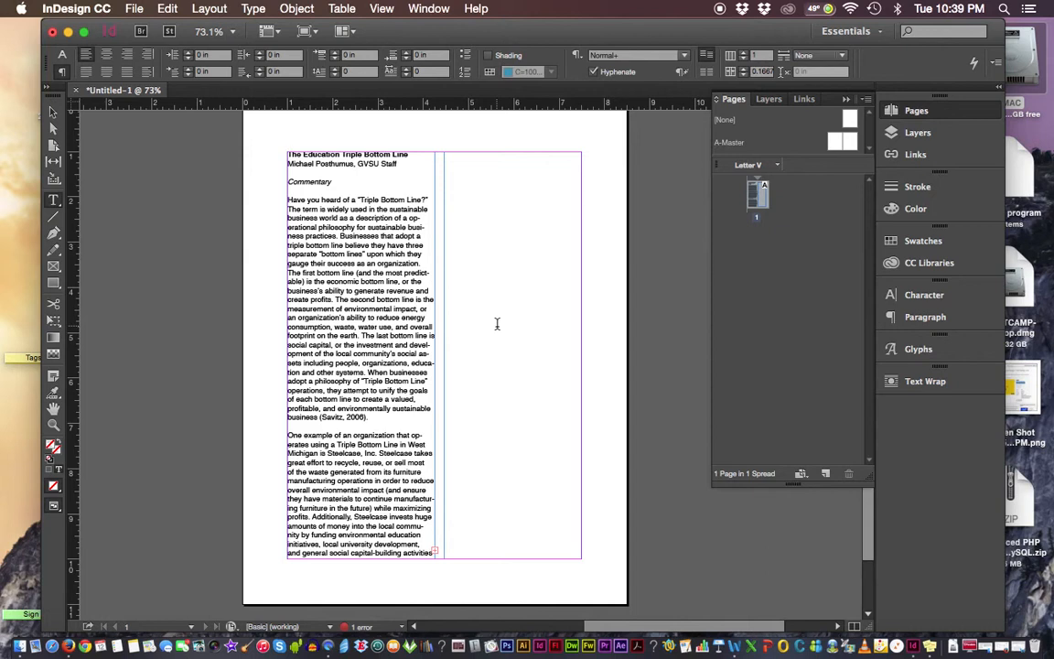
click(52, 114)
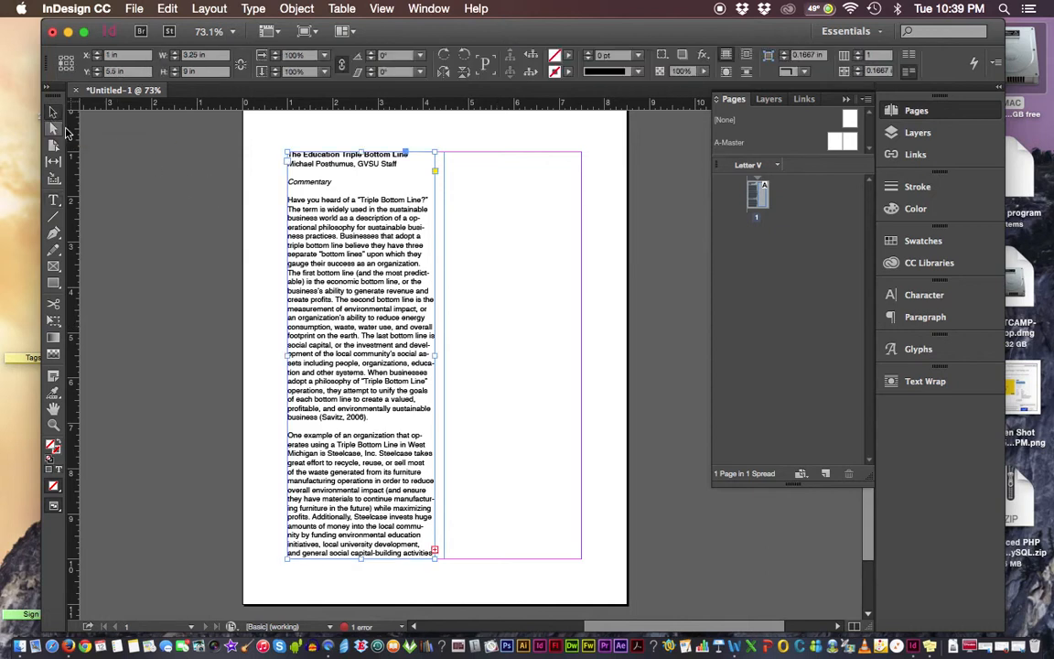
click(436, 552)
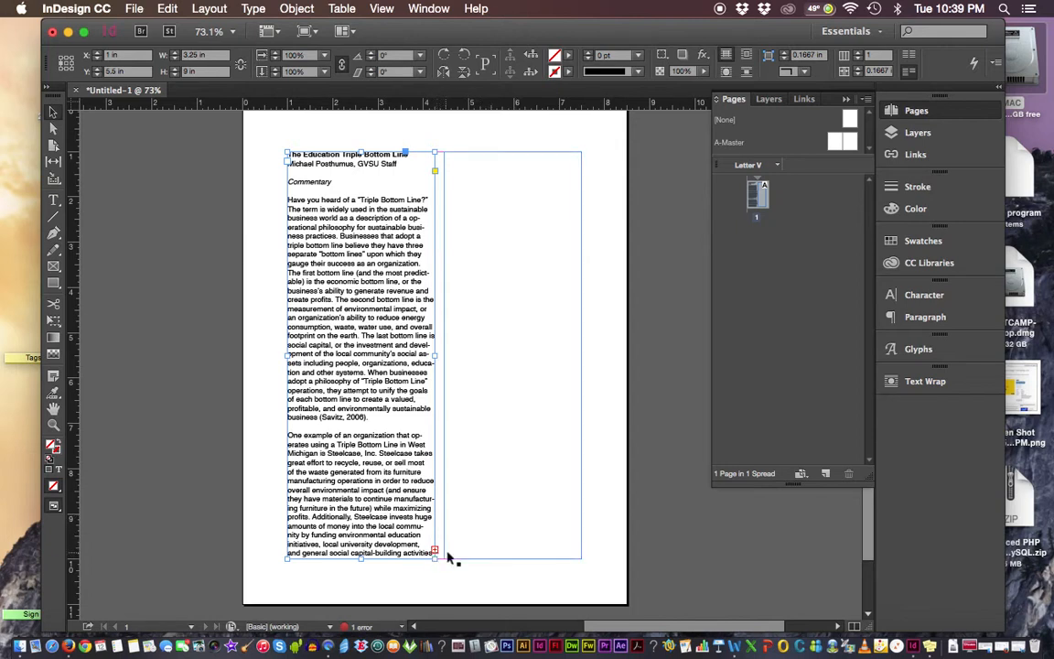
click(437, 552)
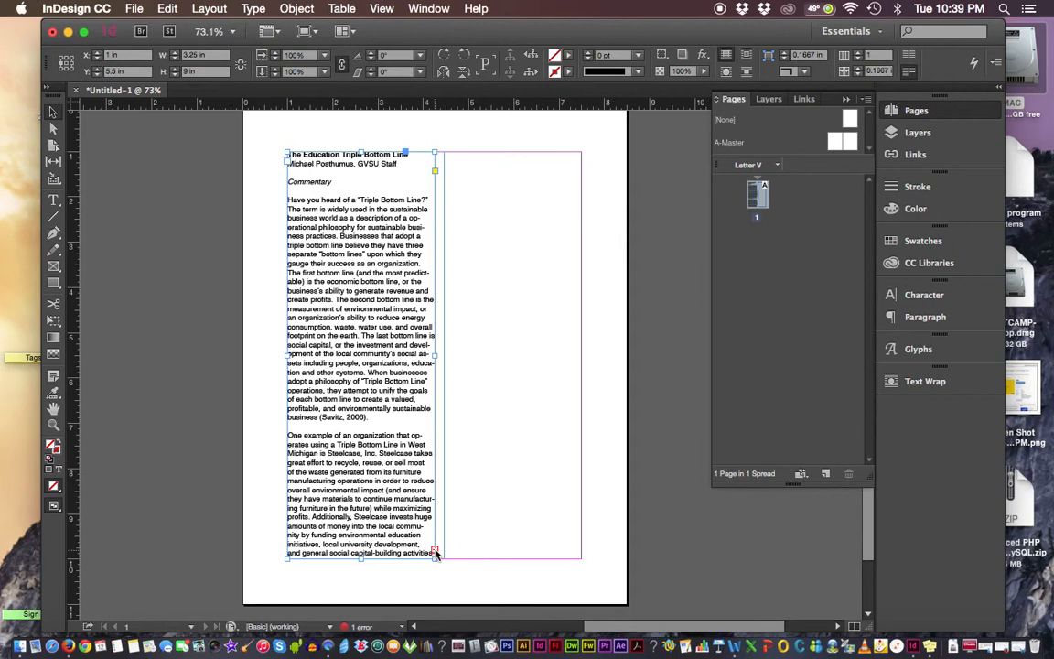
click(437, 551)
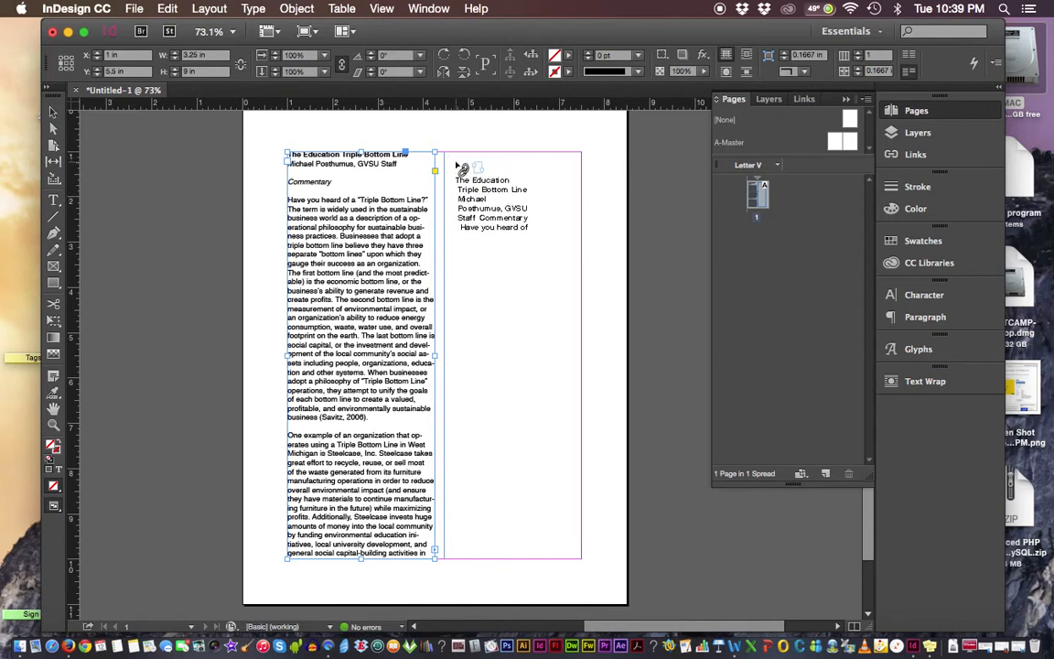
click(463, 170)
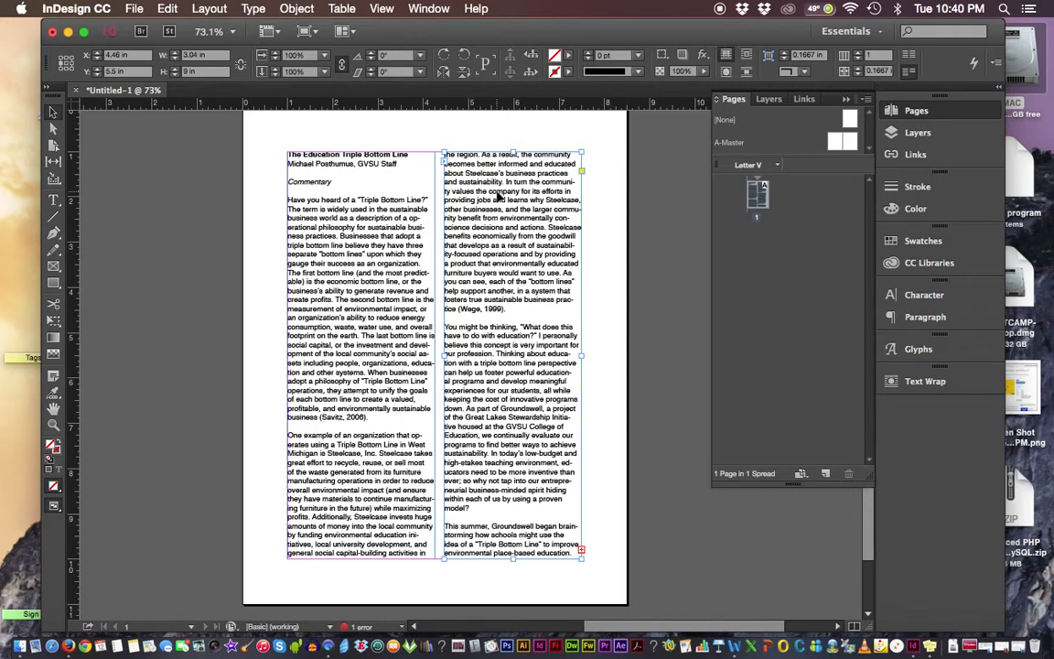
Step: Delete the second text frame and undo the edits back to the blank page without text frames
key(Delete)
key(super+z)
key(super+z)
key(super+z)
key(super+z)
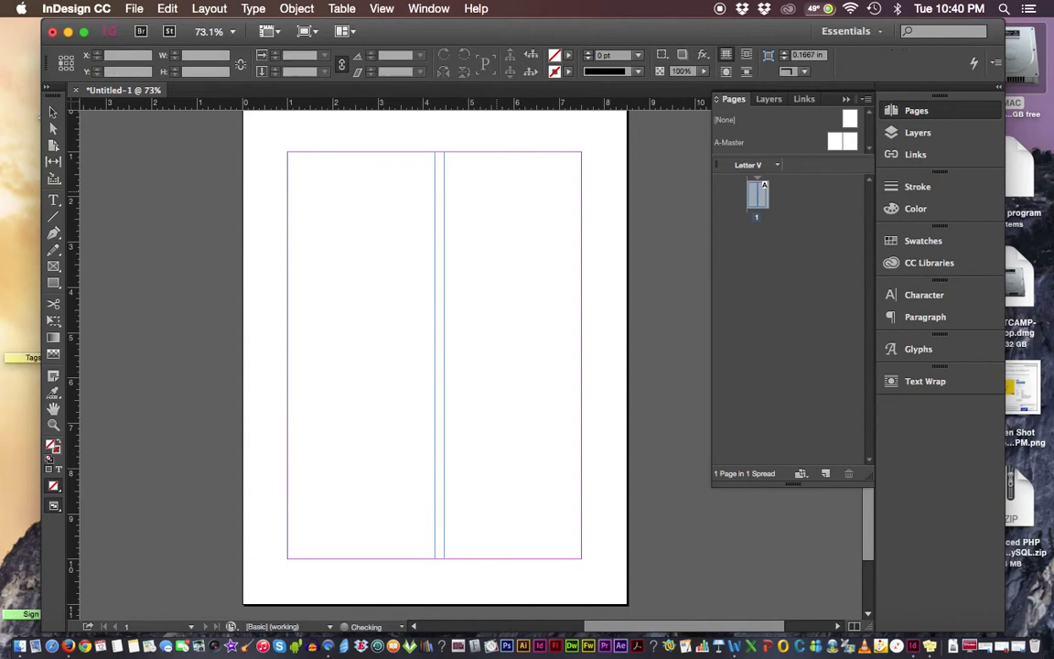
key(super+z)
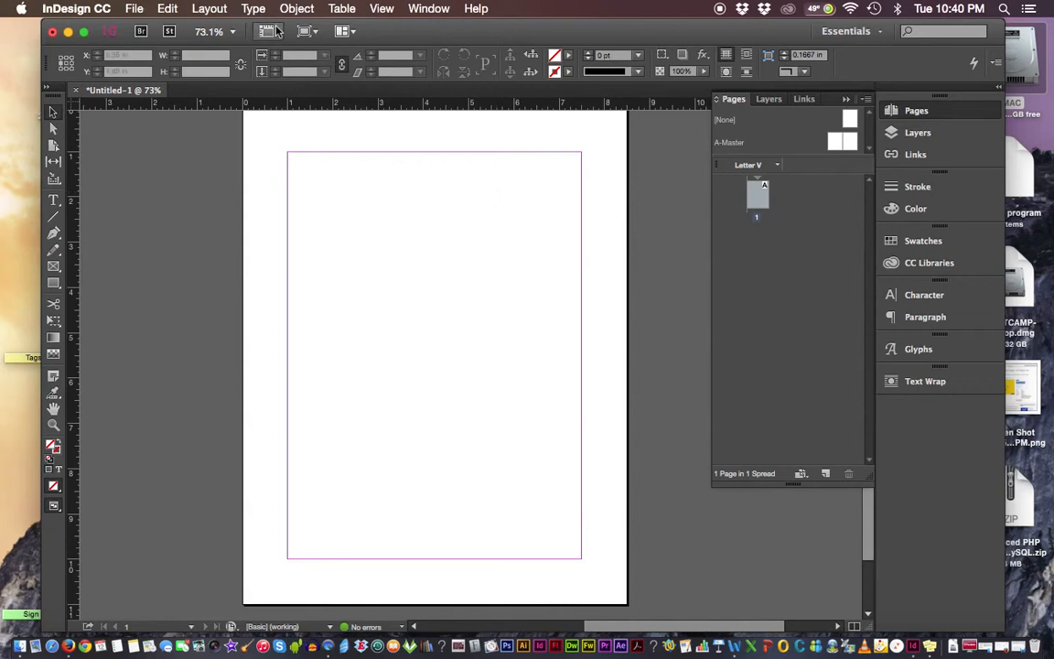
Step: Set the page's margin and column layout to 3 columns
click(209, 9)
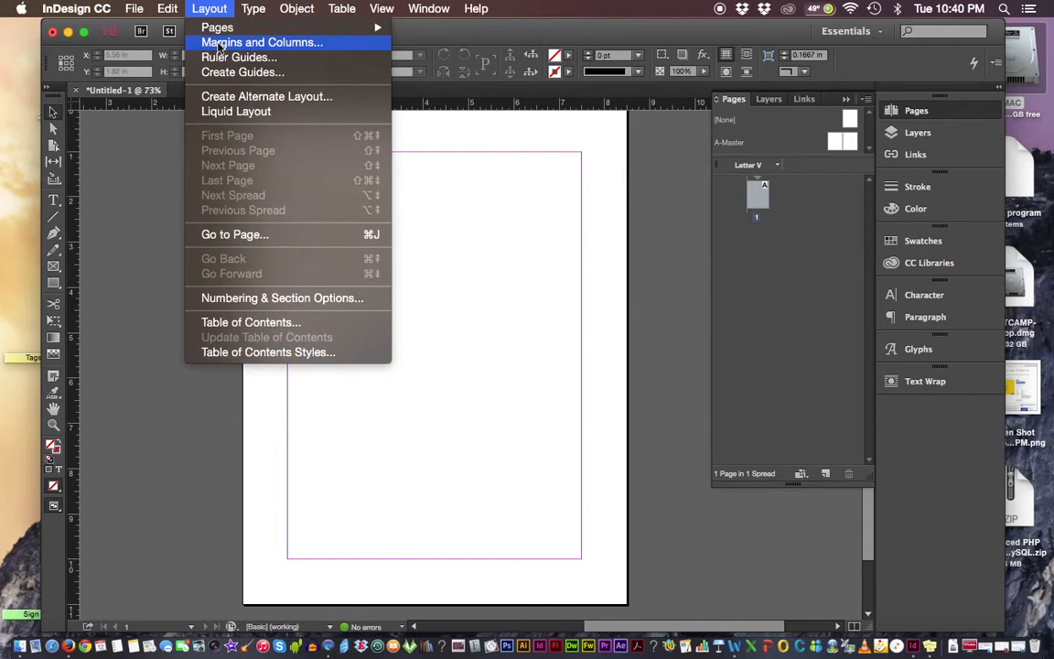
click(220, 43)
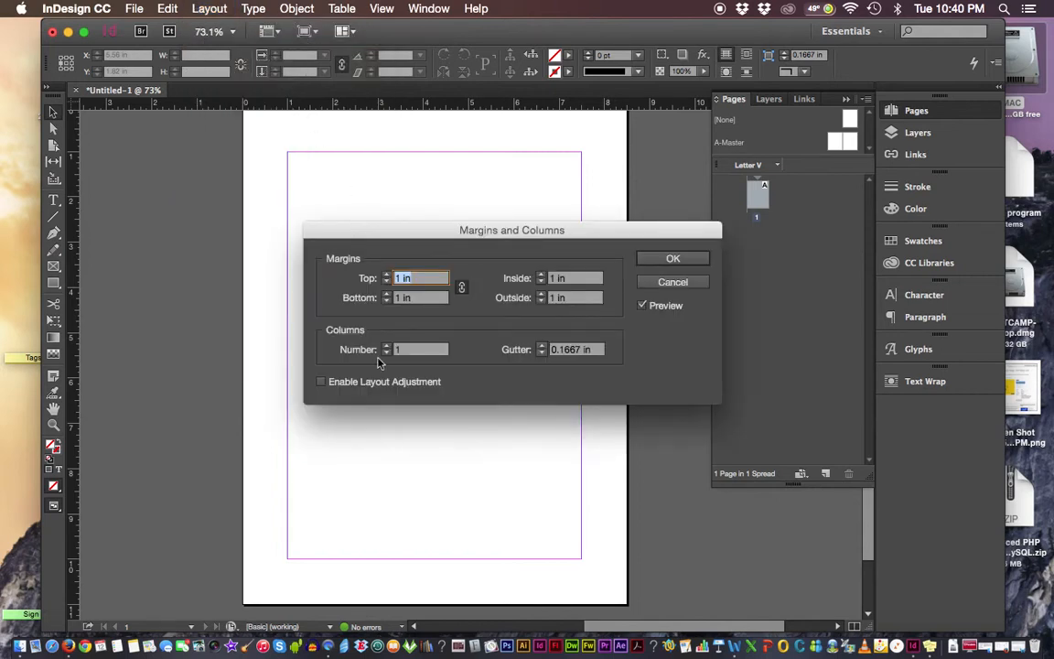
click(388, 347)
click(387, 347)
click(672, 258)
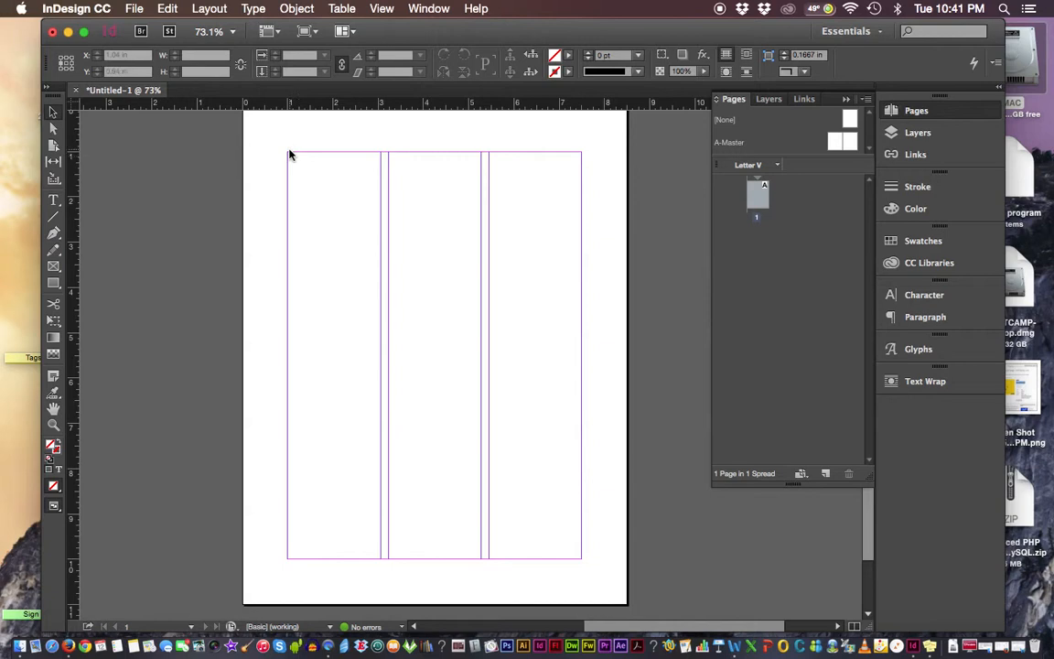
Step: Load the Word article "The Education Triple Bottom Line" for placing on the page
click(134, 8)
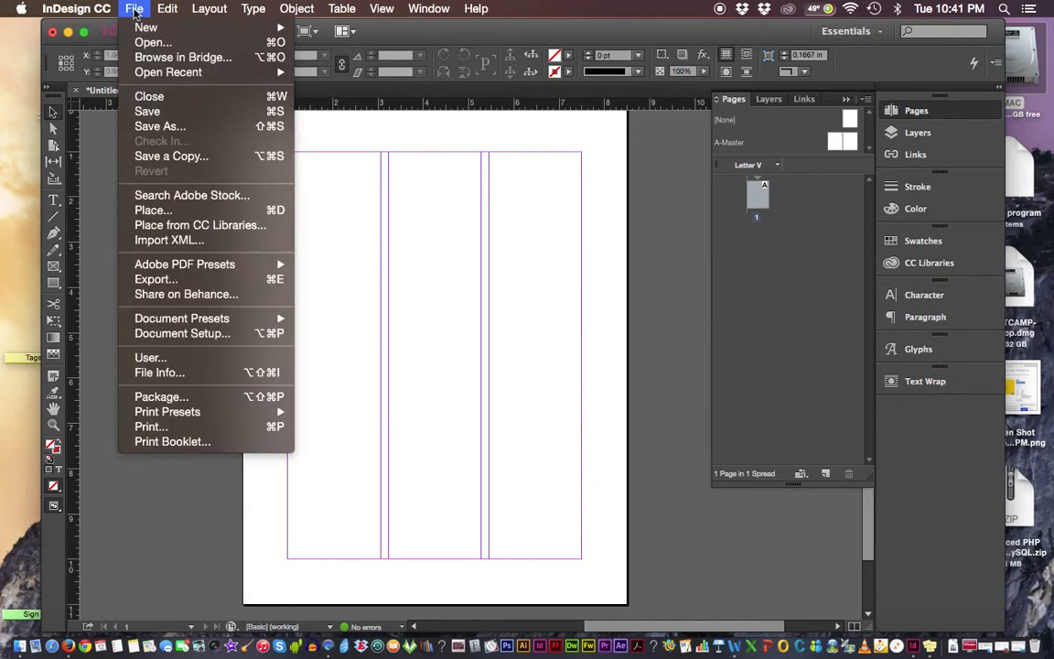
click(178, 211)
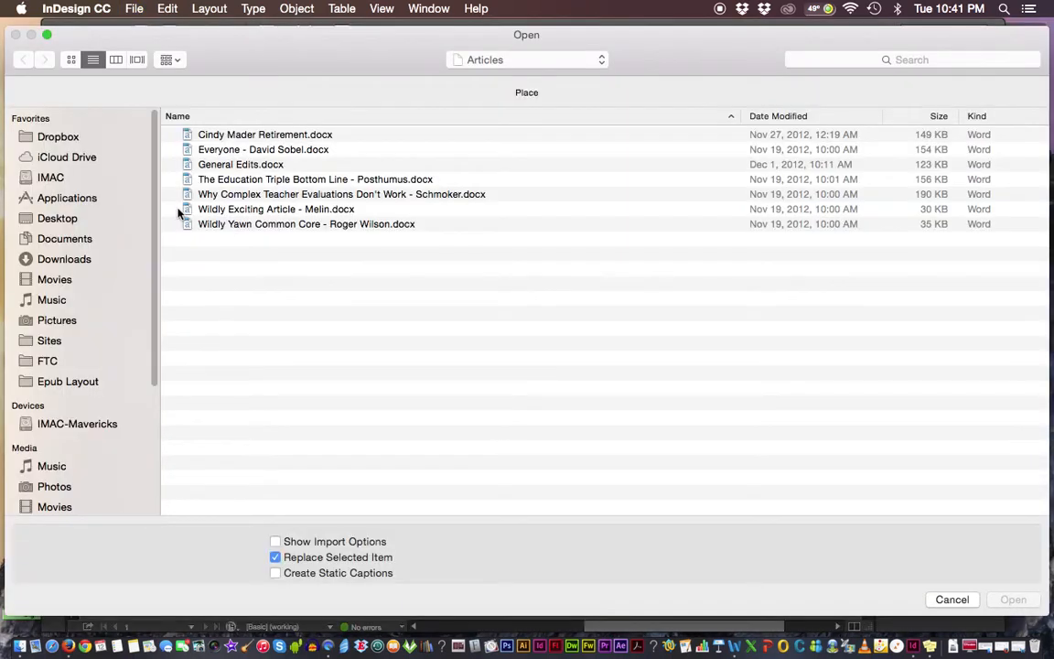
click(284, 179)
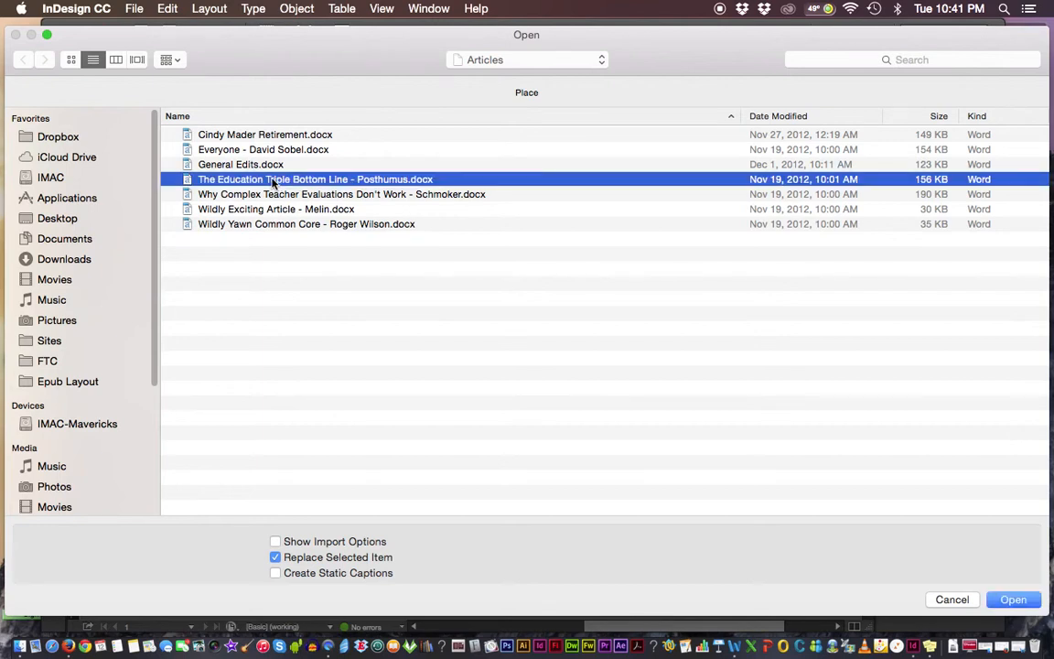
click(1015, 601)
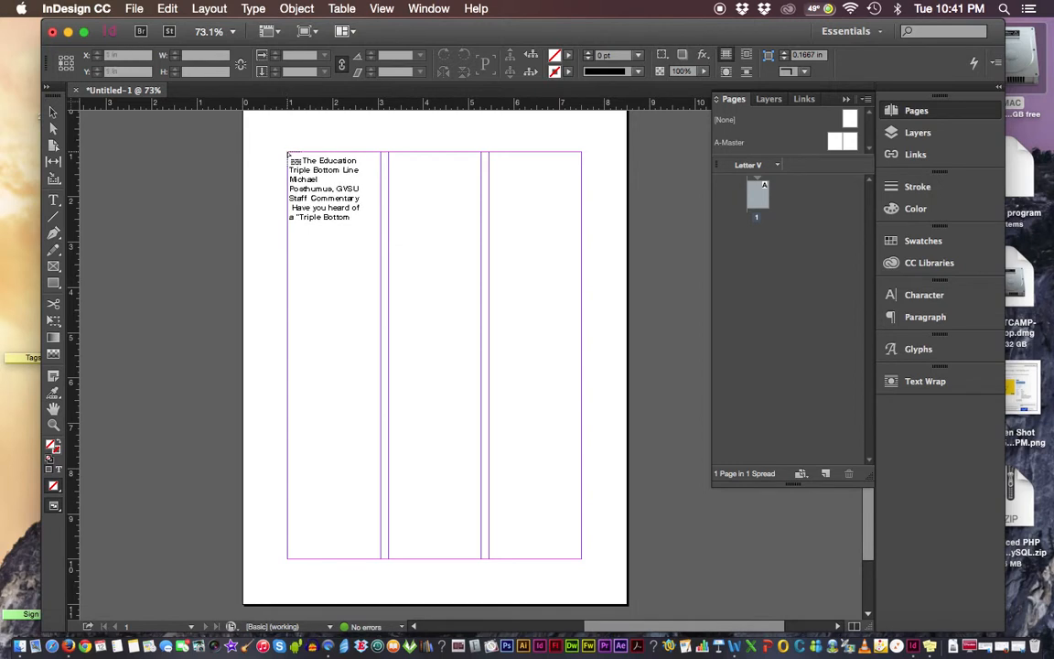
Step: Flow the article into a frame filling the first column and thread its overset text into matching frames in the second and third columns
mouse_move(289, 155)
mouse_down()
mouse_move(327, 257)
mouse_move(364, 516)
mouse_move(382, 561)
mouse_up()
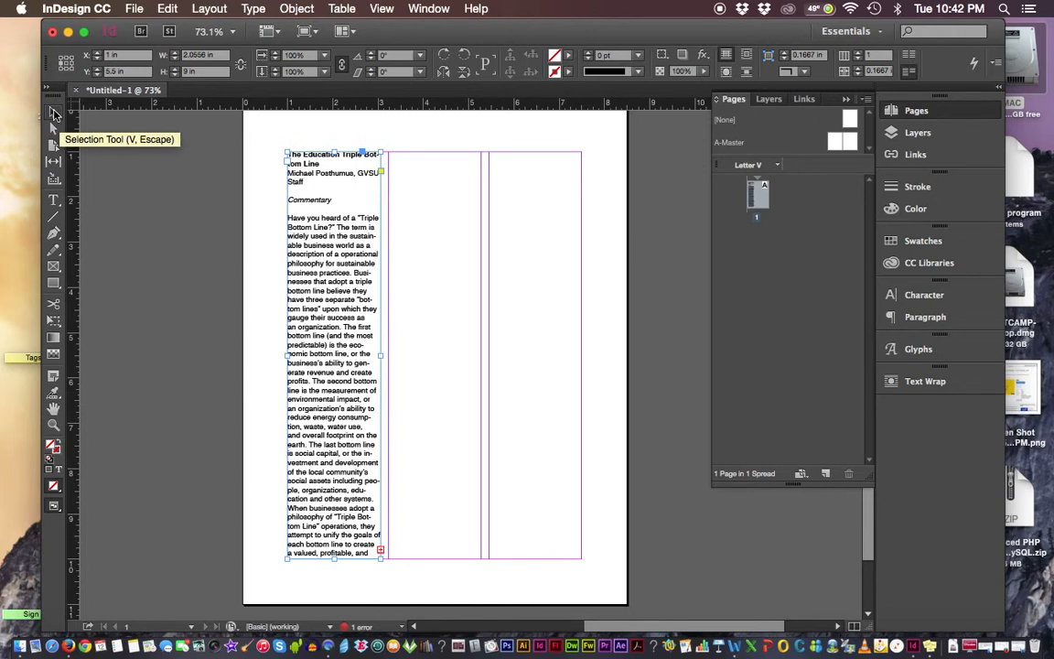
click(54, 114)
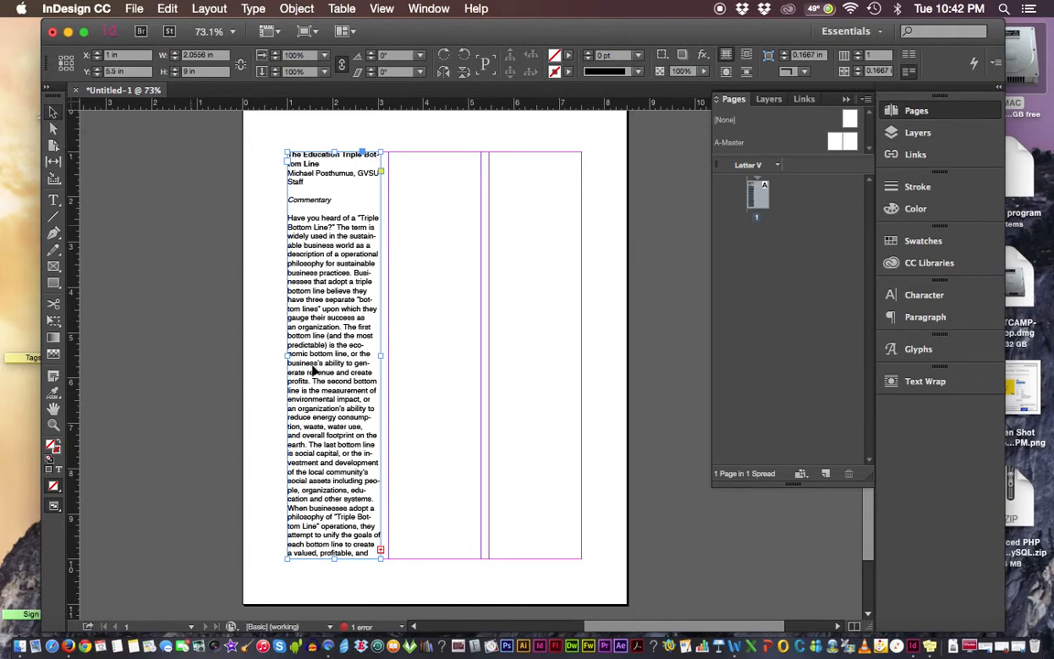
click(380, 552)
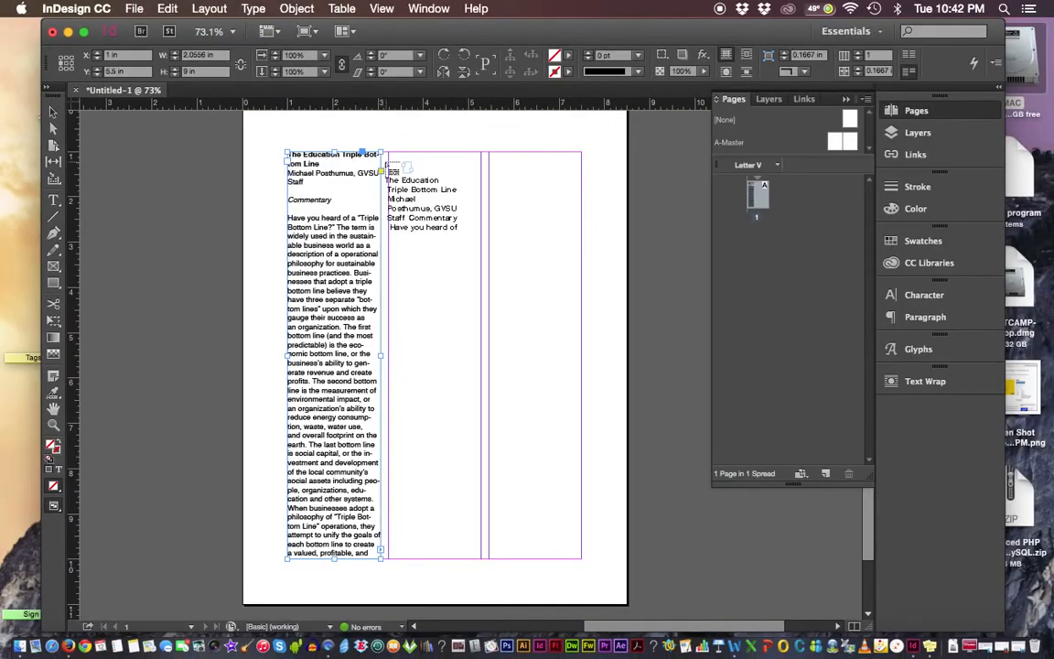
mouse_move(390, 155)
mouse_down()
mouse_move(491, 506)
mouse_move(494, 547)
mouse_move(481, 559)
mouse_up()
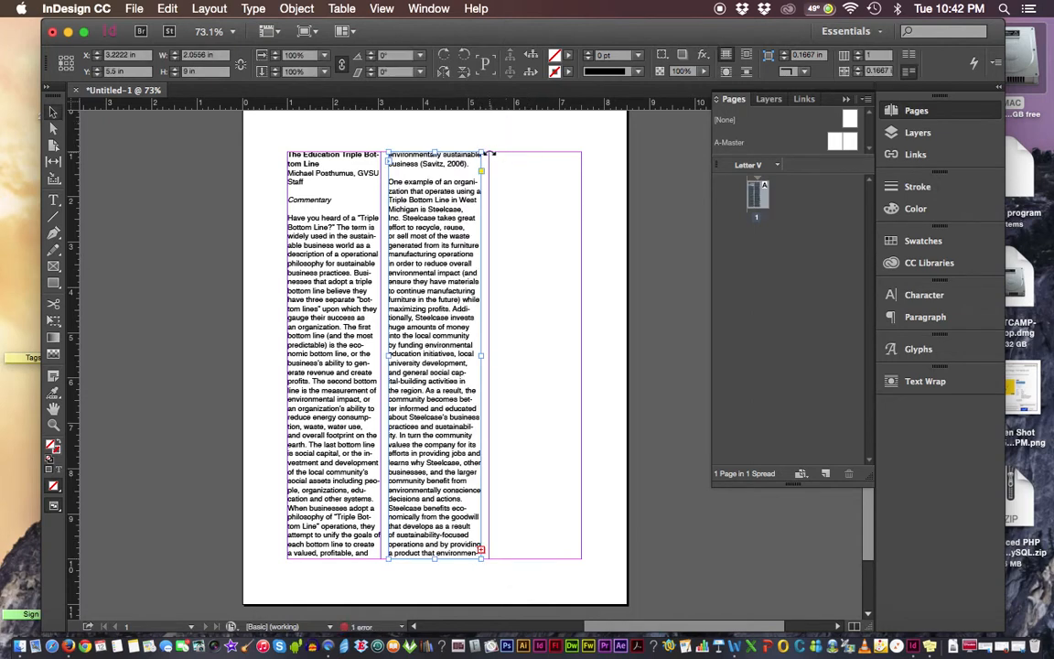
click(482, 553)
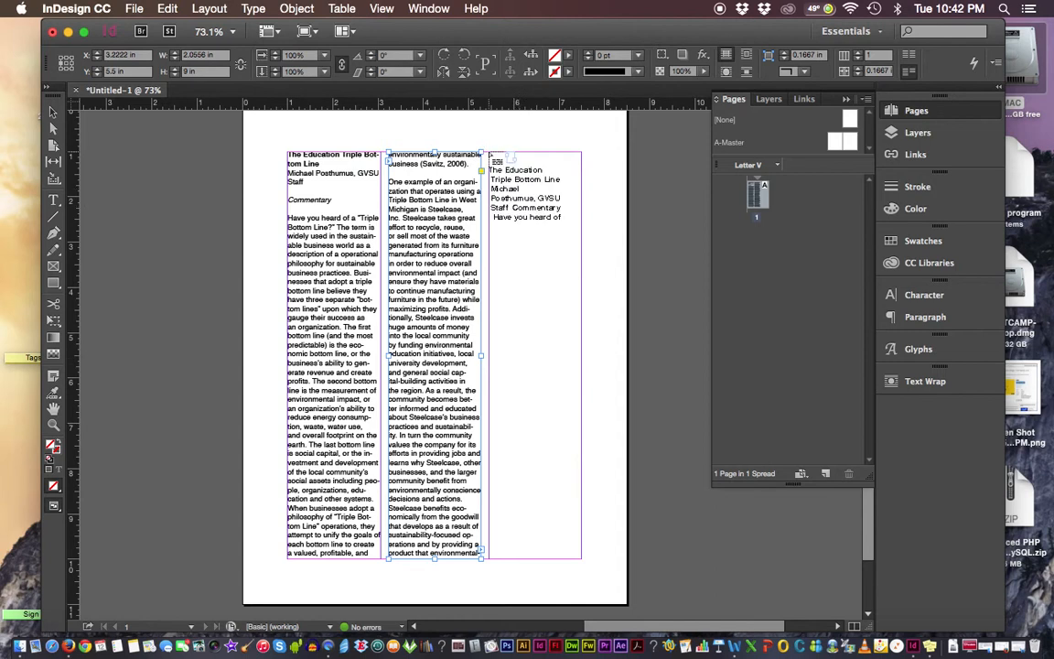
drag(491, 156, 581, 499)
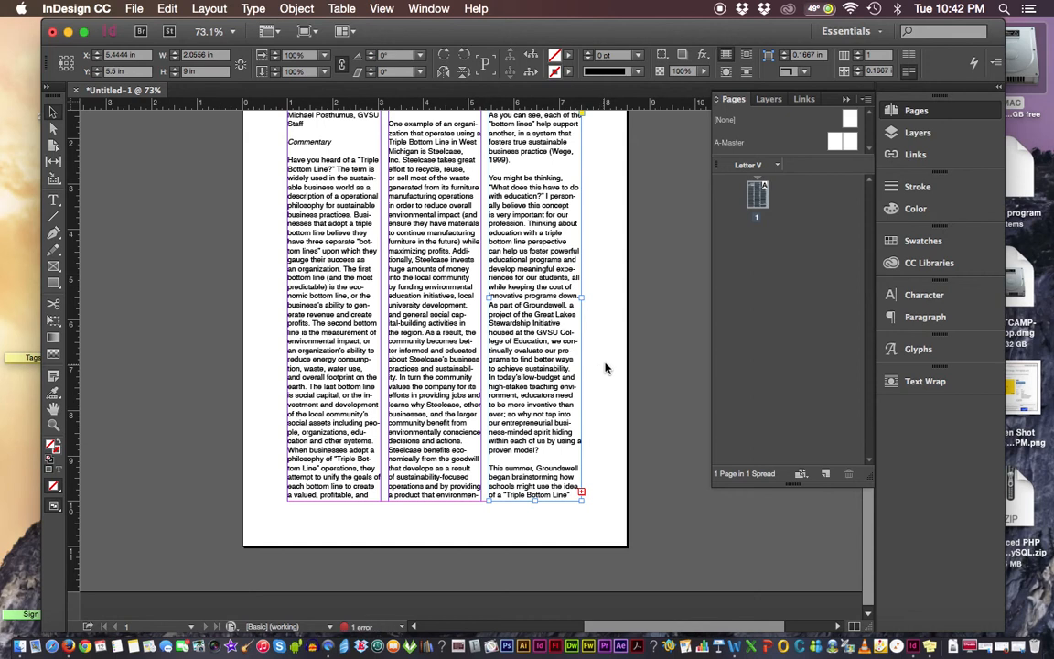
mouse_move(605, 393)
mouse_down()
mouse_move(600, 440)
mouse_move(590, 408)
mouse_up()
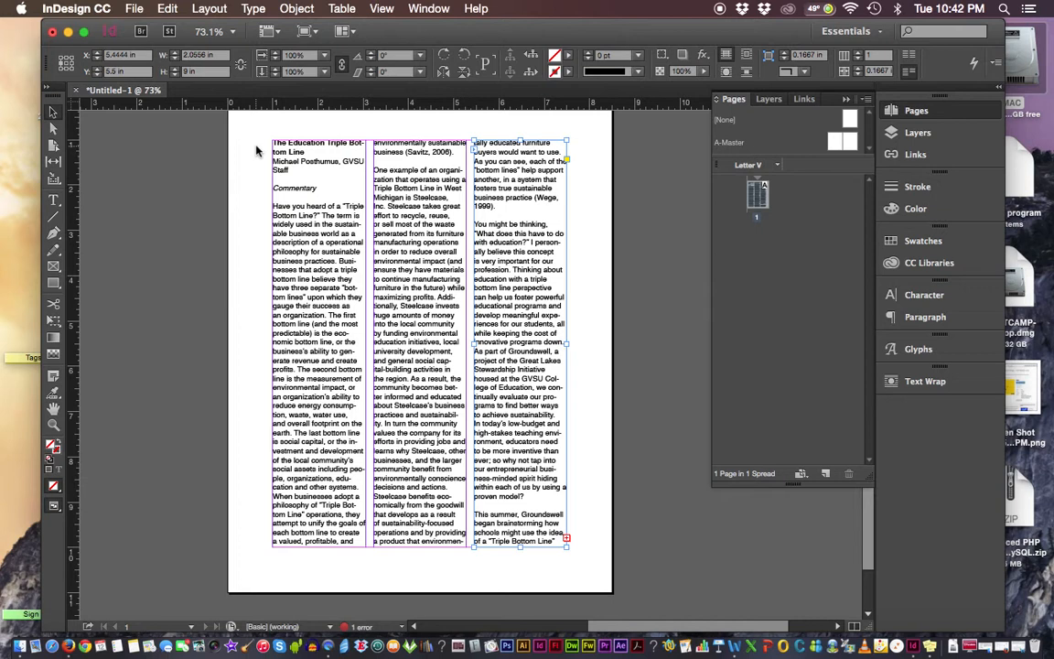
Step: Undo the three column frames, back to the article text loaded for placing
key(super+z)
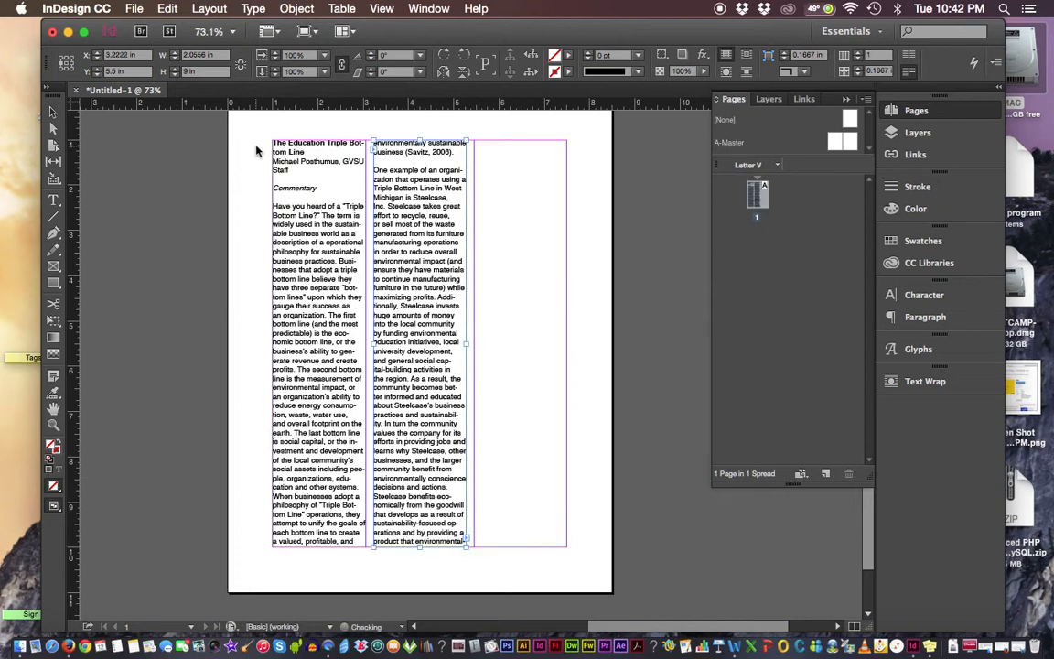
key(super+z)
key(super+z)
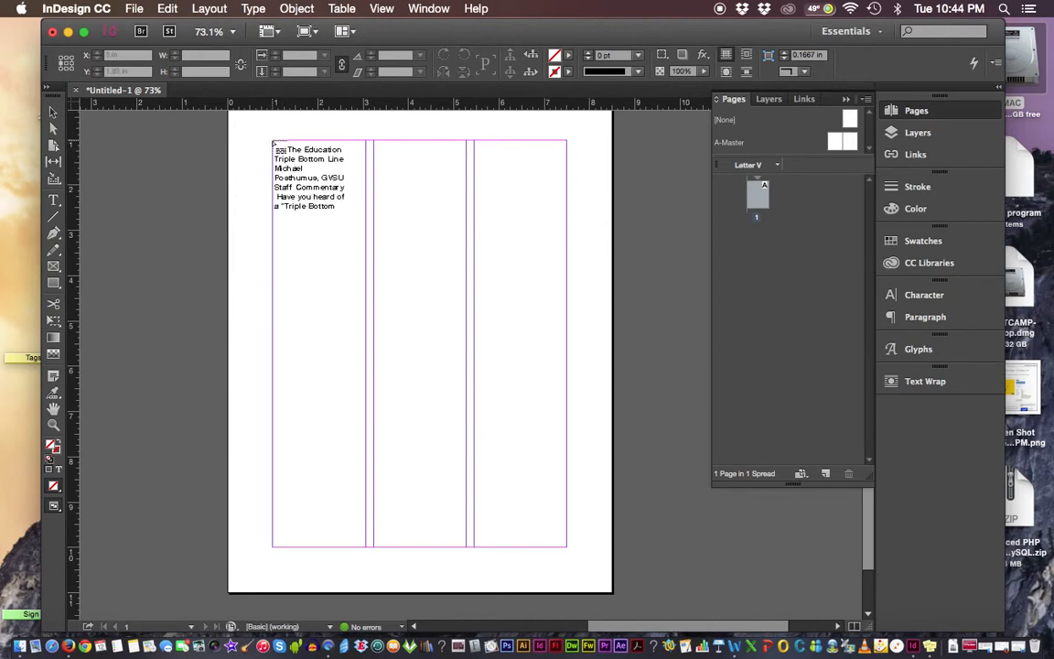
Step: Place the loaded article text in a frame filling the first column, about 2.06 in wide and 9 in tall
drag(272, 142, 368, 547)
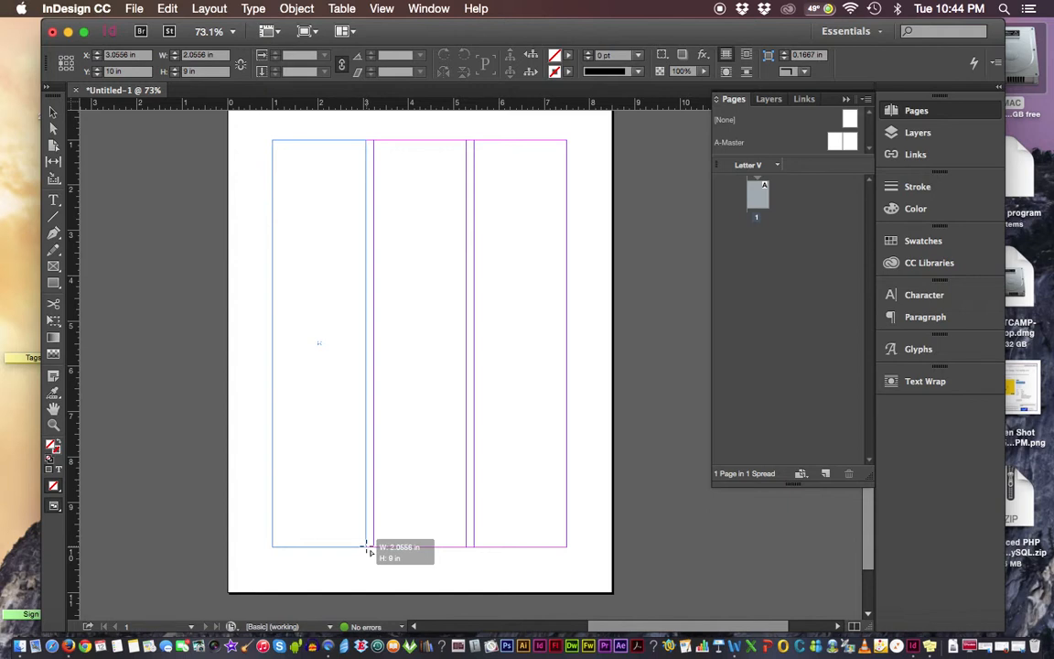
drag(368, 547, 366, 546)
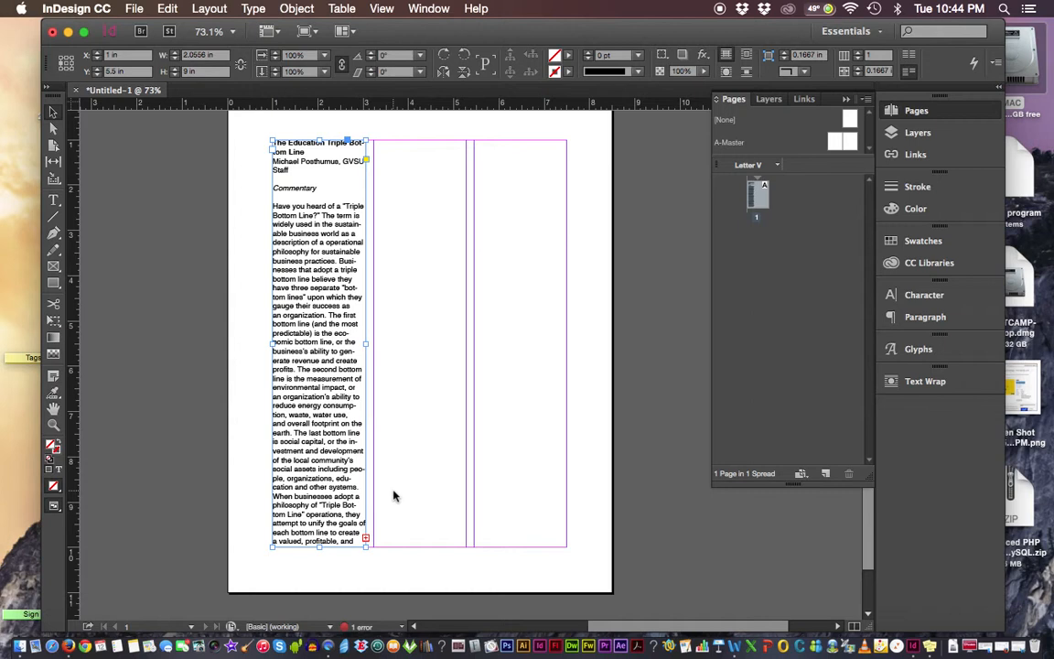
Step: Undo the lone first-column frame and flow the loaded article through threaded frames filling all three columns, each about 2.06 in wide and 9 in tall
key(super+z)
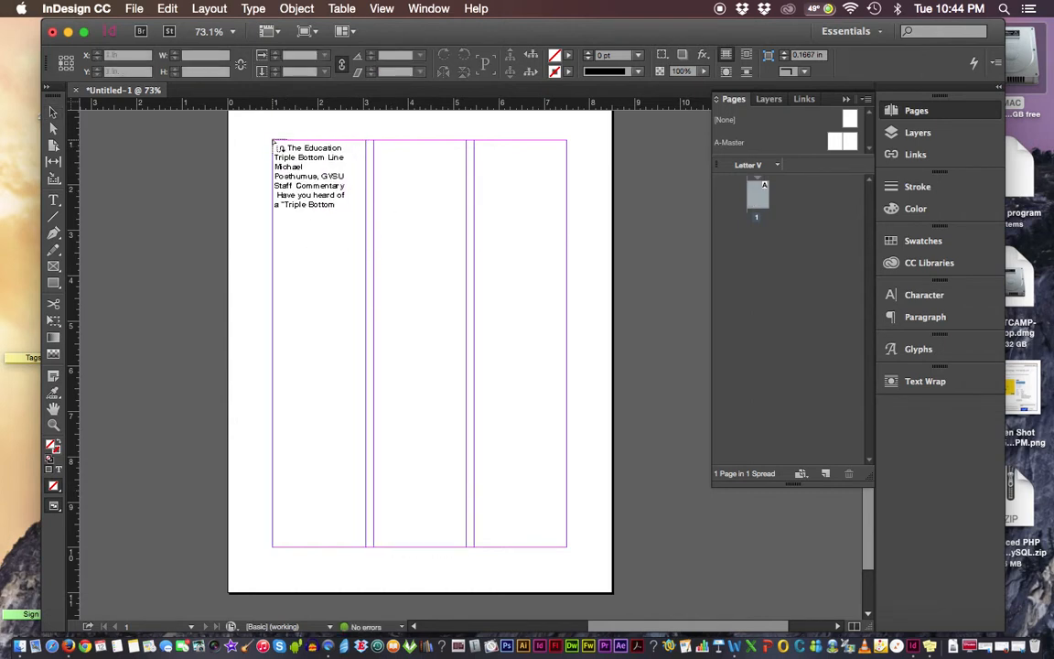
drag(276, 164, 371, 547)
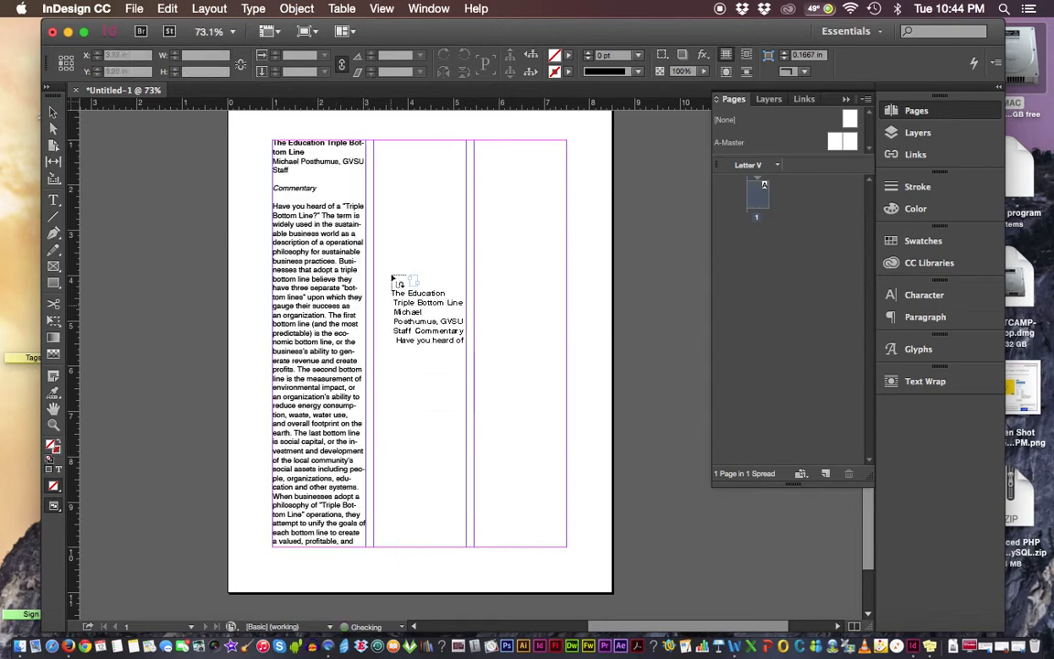
drag(375, 144, 466, 547)
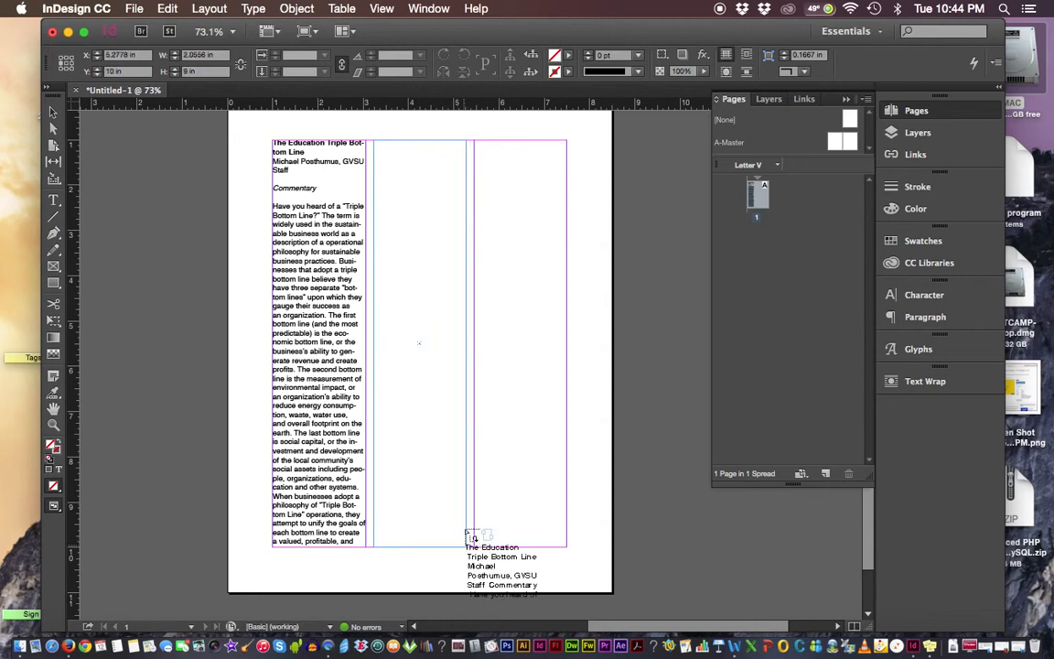
drag(475, 141, 586, 534)
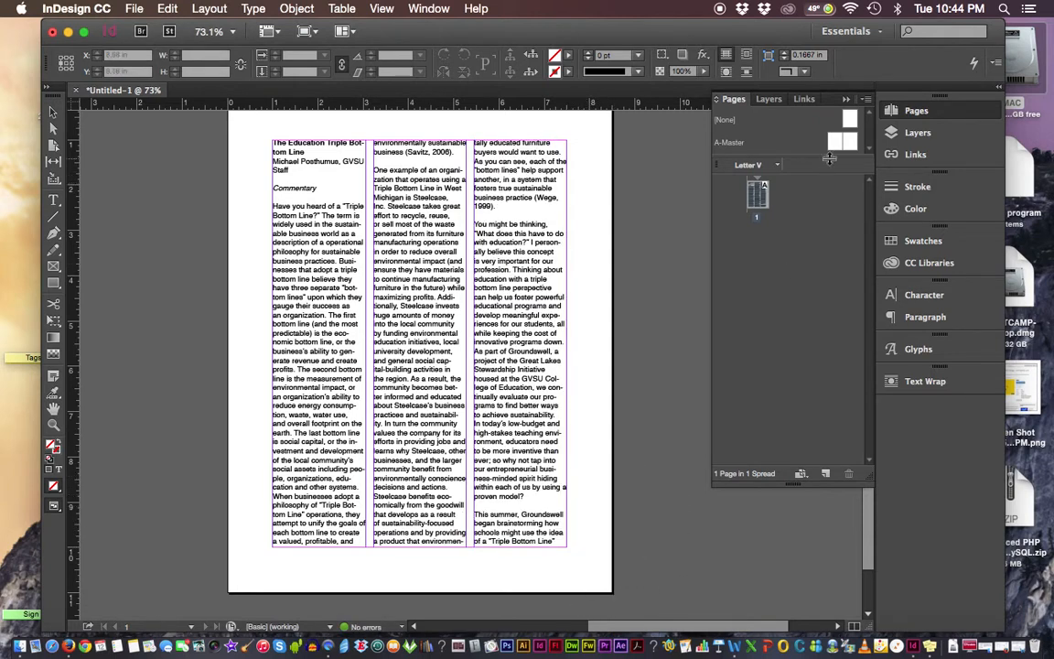
Step: Select each of the three column frames in turn to examine their individual extents and threading
click(54, 113)
click(327, 216)
click(378, 238)
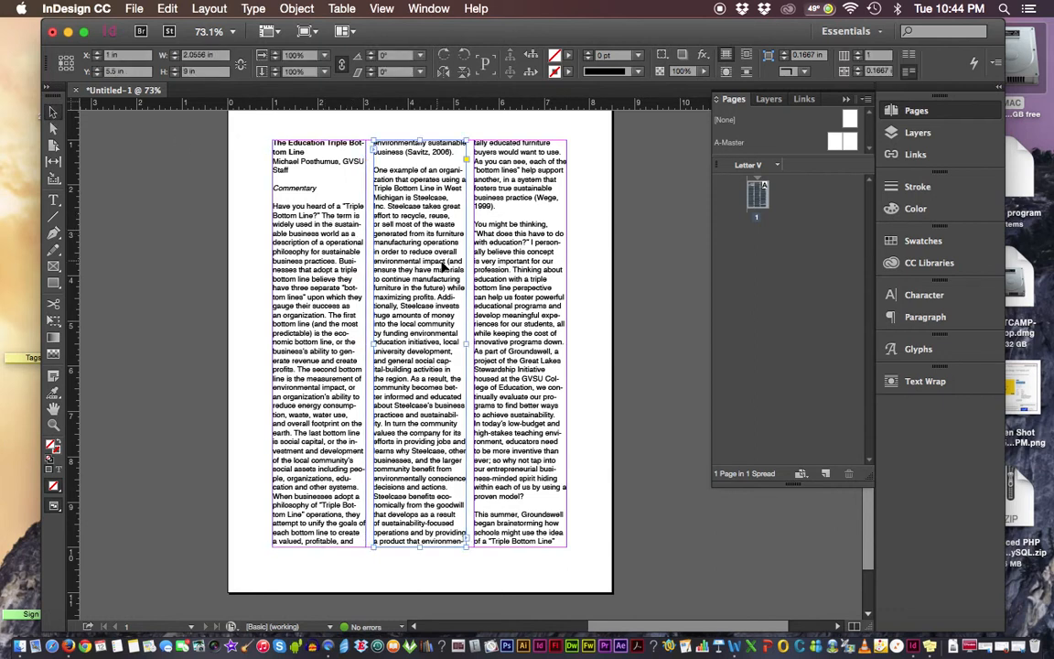
click(491, 272)
click(430, 338)
click(332, 337)
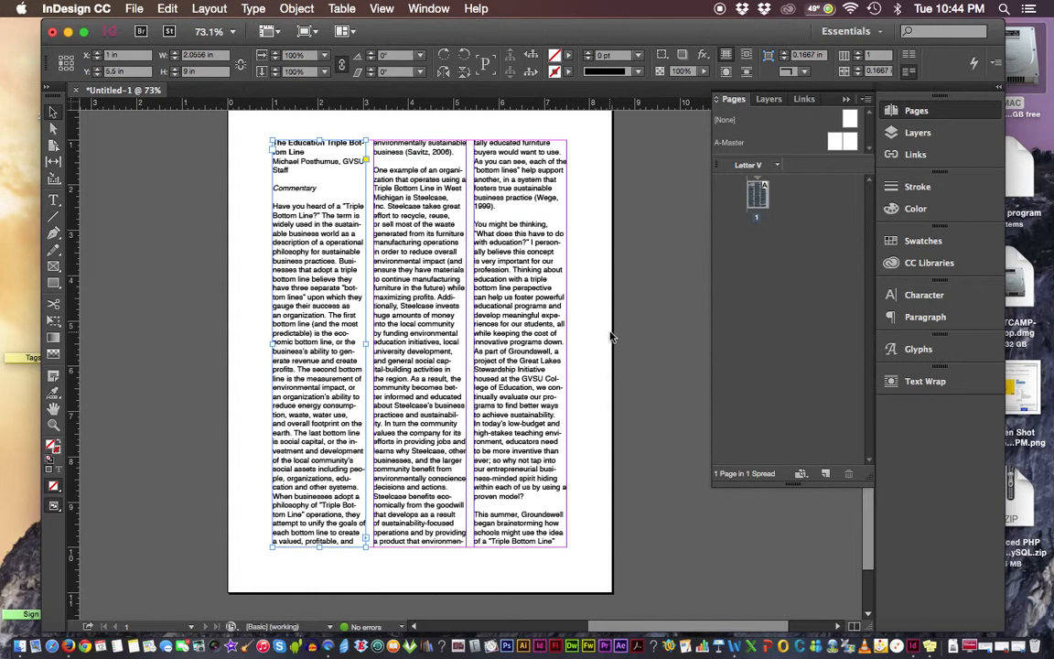
Step: Delete all three threaded column frames from page 1
drag(243, 245, 580, 394)
key(Delete)
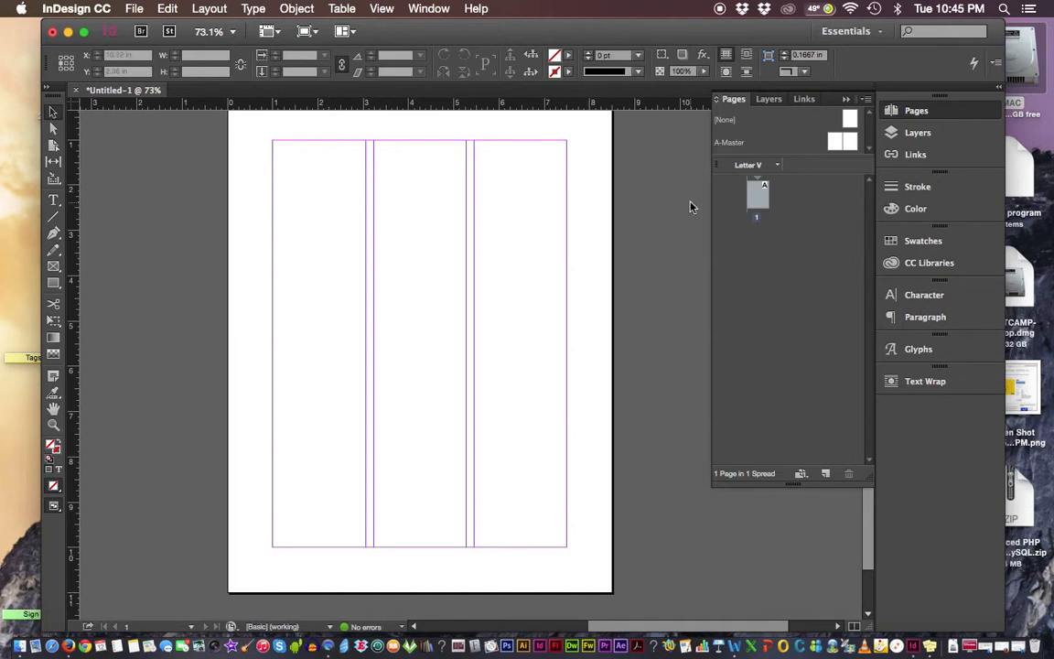
click(778, 223)
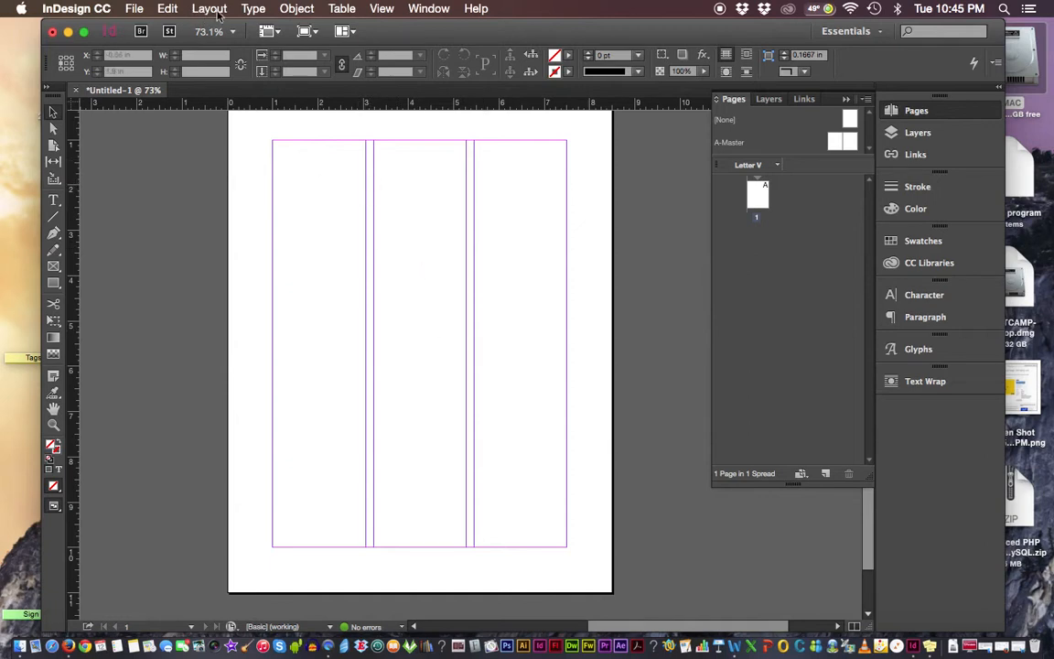
Step: Reduce the page's layout guides to a single column, keeping the 1 in margins
click(216, 10)
click(224, 43)
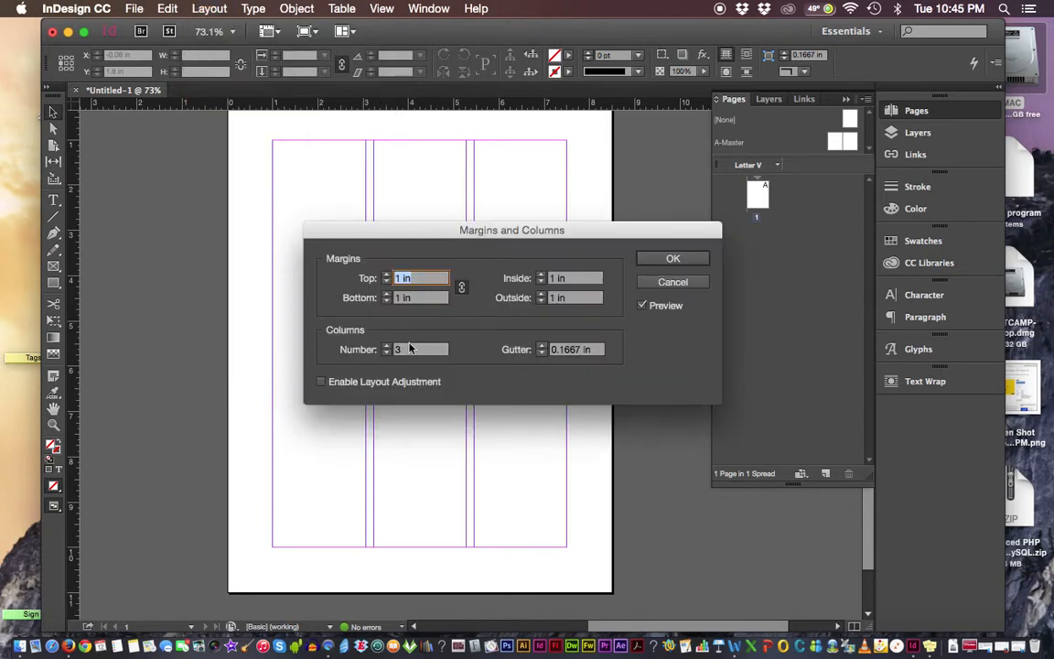
click(387, 354)
click(387, 354)
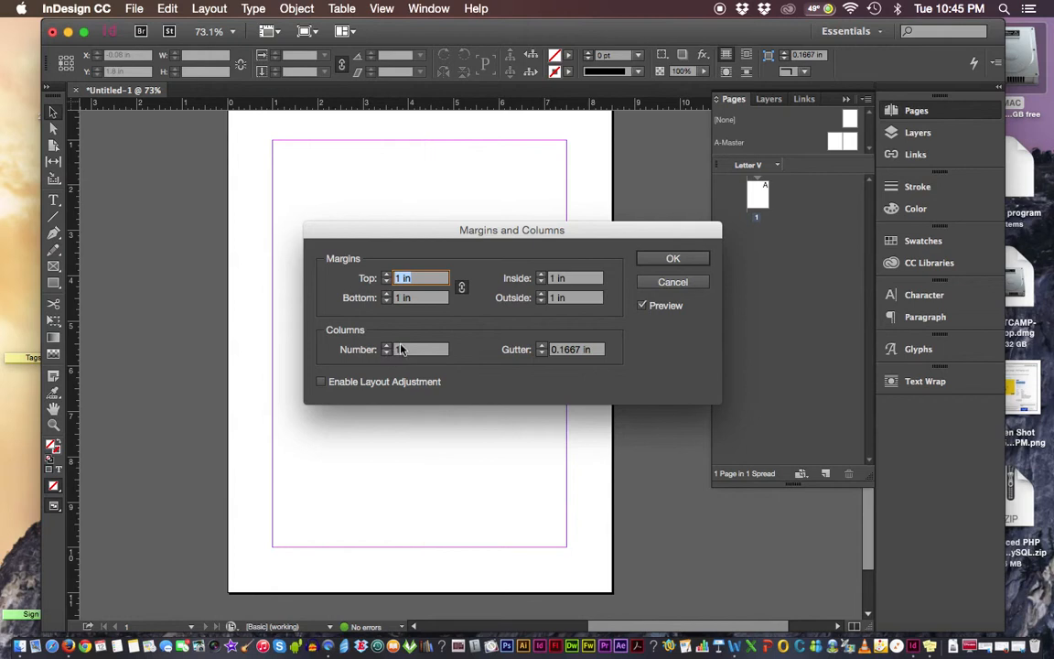
click(673, 260)
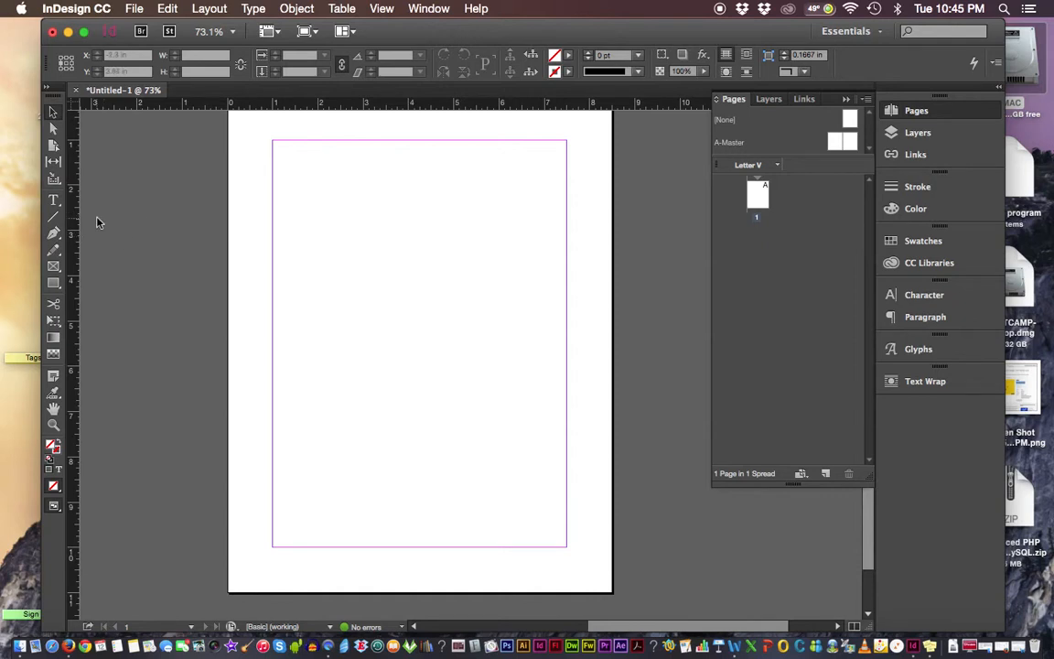
Step: Place the Word article "The Education Triple Bottom Line" in a single frame filling page 1's margins, 6.5 in wide and 9 in tall
click(129, 10)
mouse_move(135, 28)
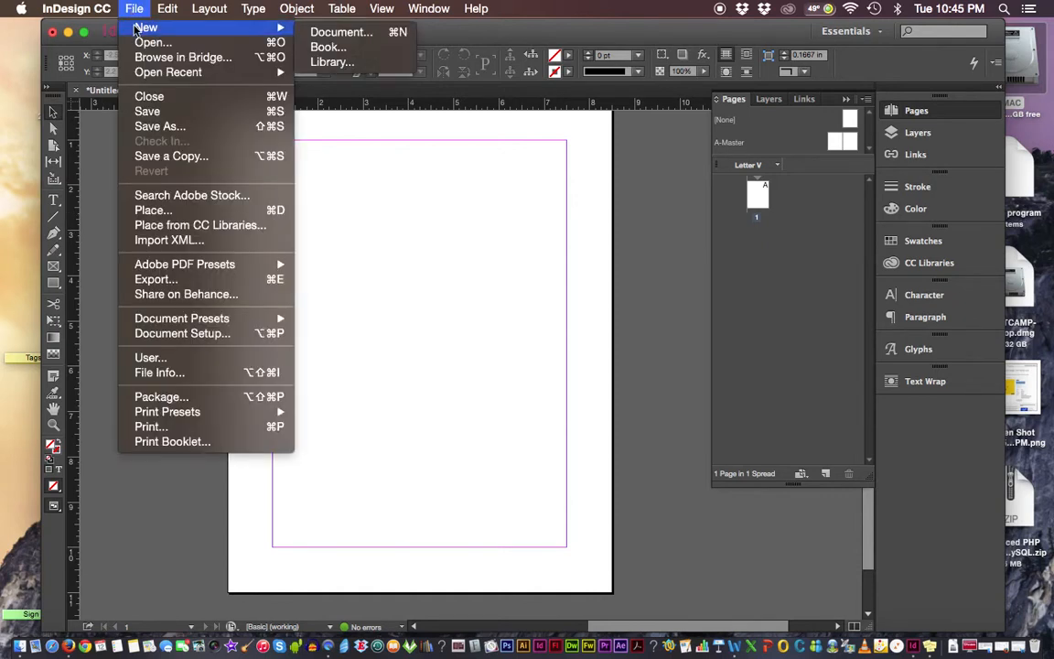
click(183, 212)
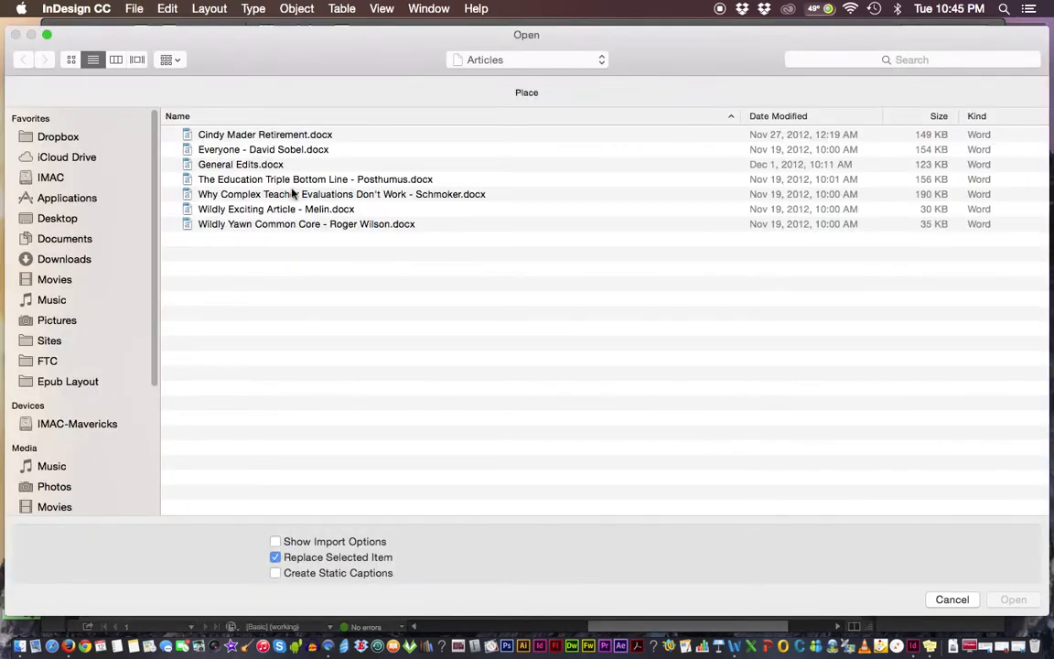
click(299, 184)
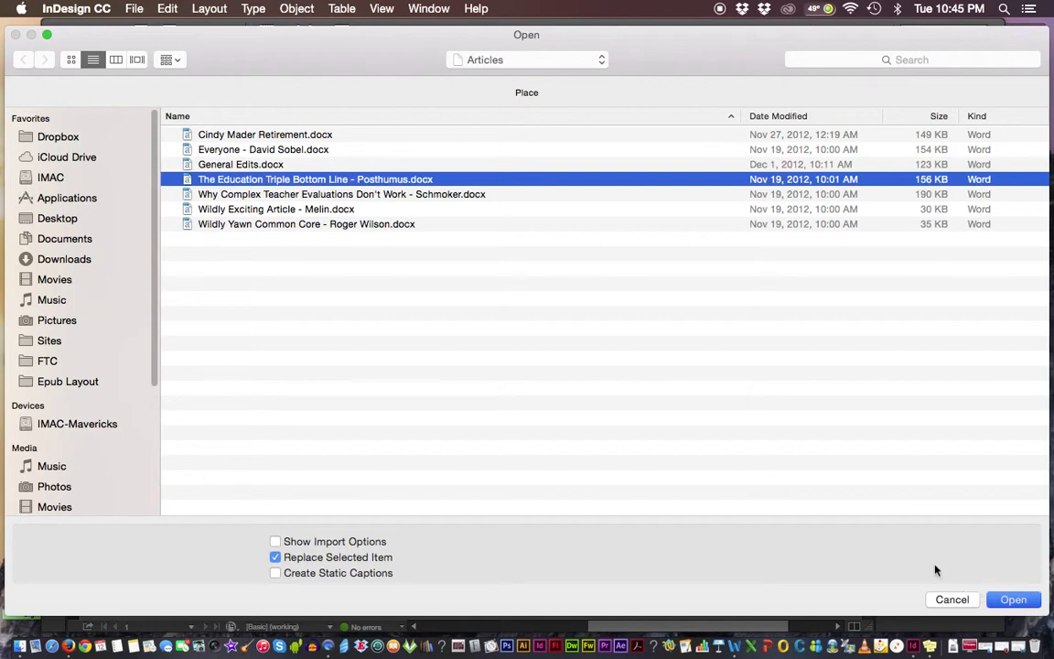
key(Return)
click(438, 281)
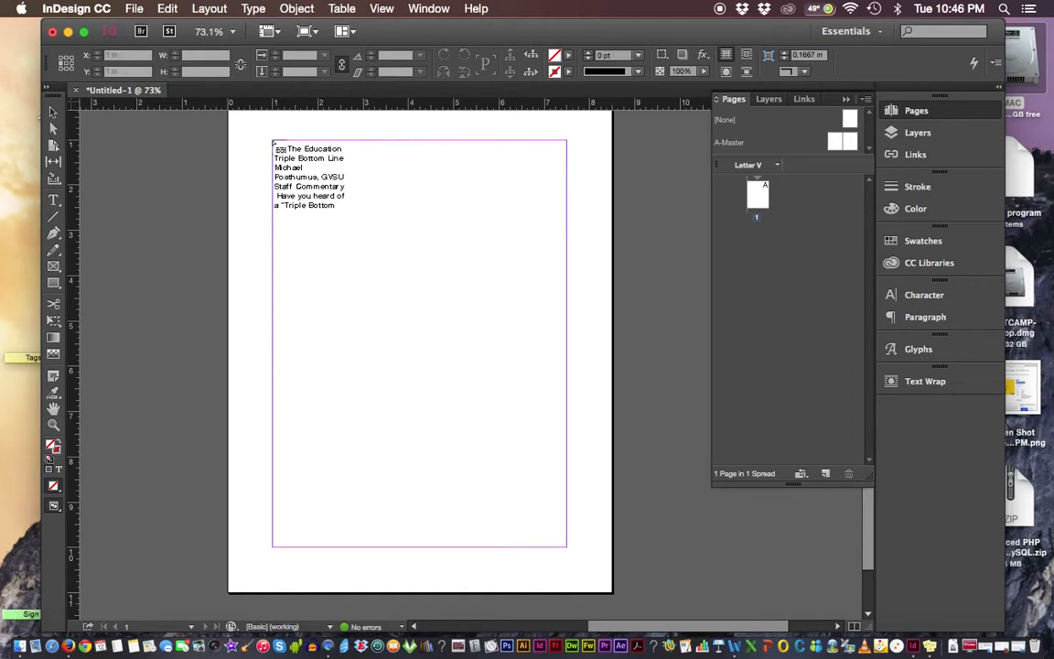
click(273, 143)
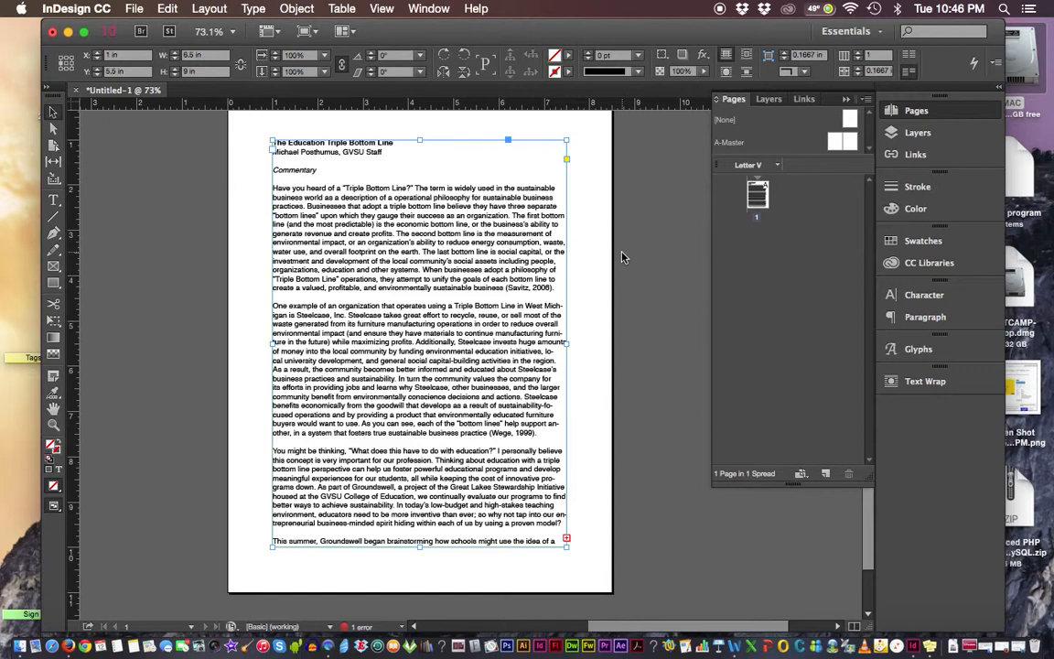
Step: Delete the article frame and place "The Education Triple Bottom Line" again, autoflowing it from page 1's margin corner onto automatically added pages
key(BackSpace)
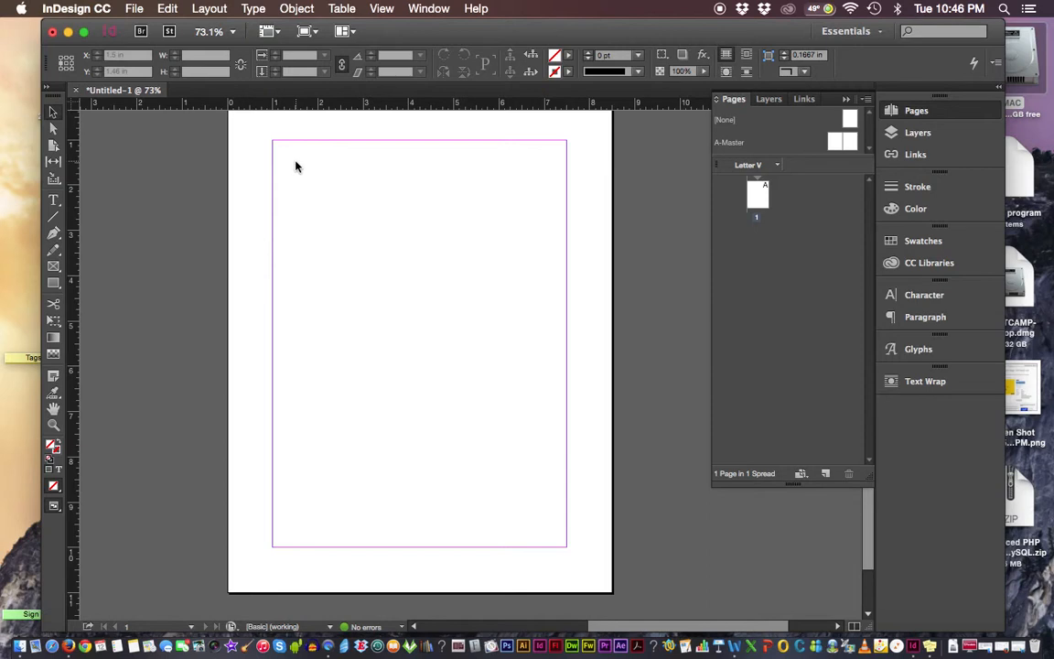
click(135, 9)
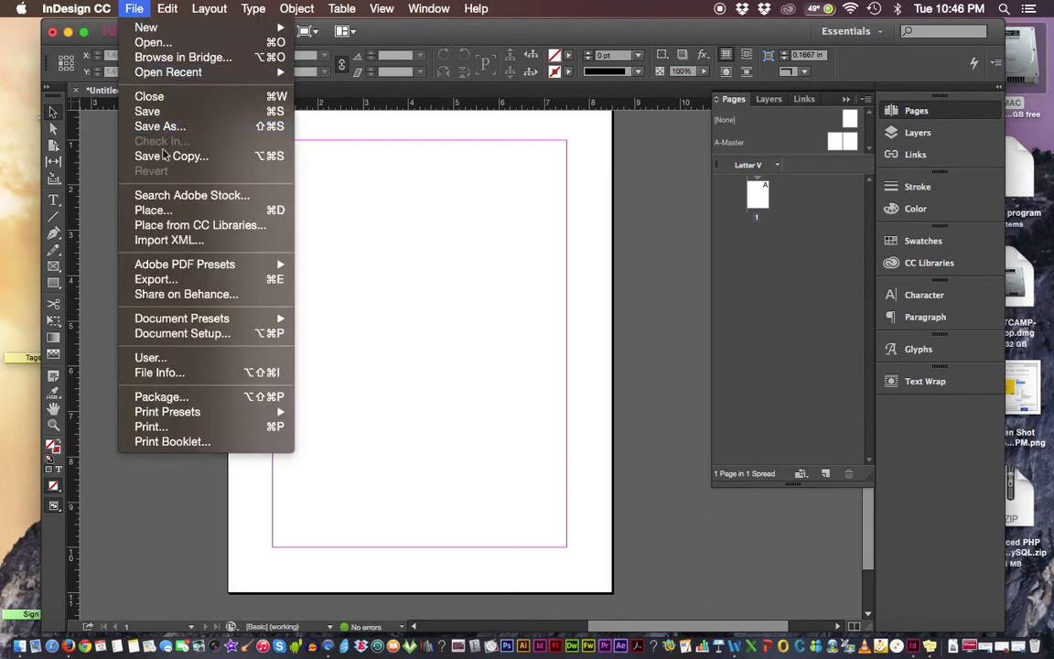
click(195, 211)
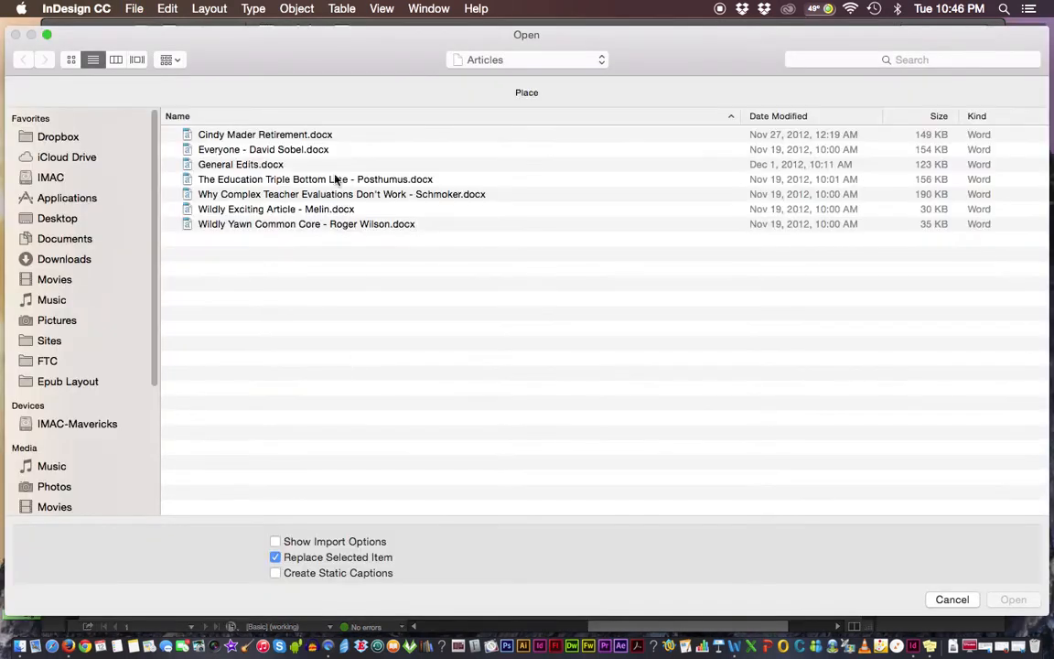
click(346, 179)
click(1010, 600)
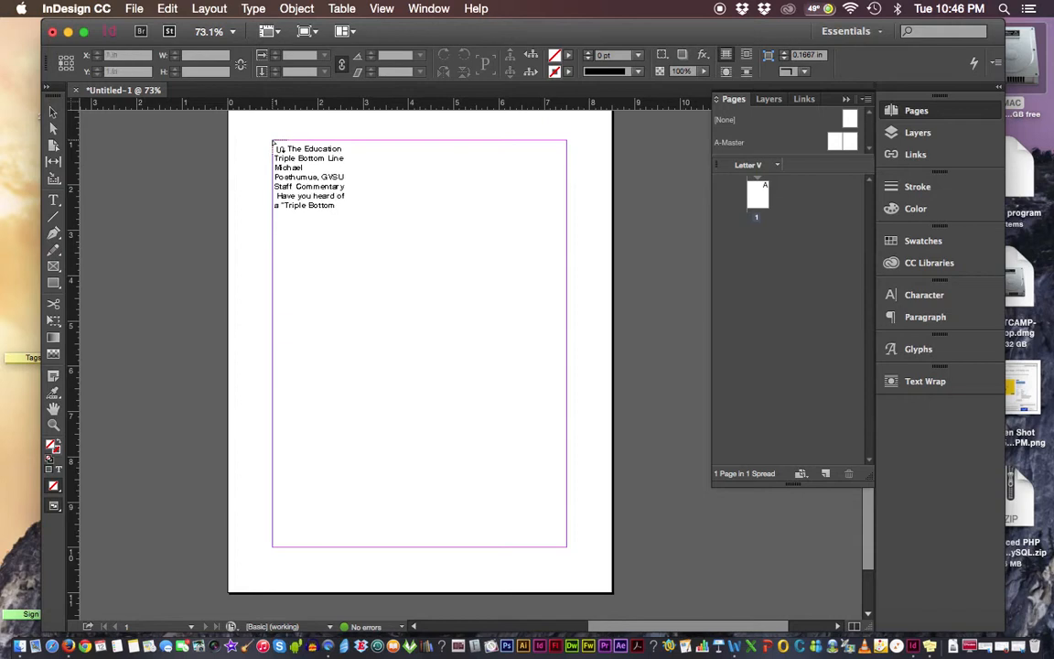
click(273, 144)
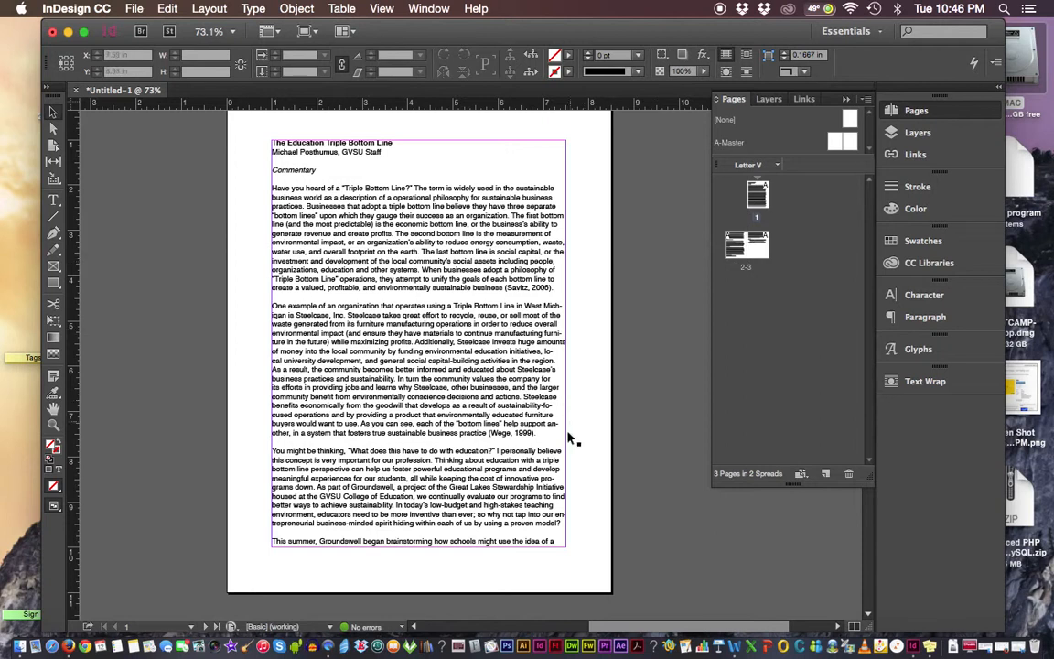
Step: Set the two article text frames on pages 2 and 3 to three columns together
scroll(570, 145, down, 5)
scroll(571, 144, down, 5)
scroll(503, 318, left, 4)
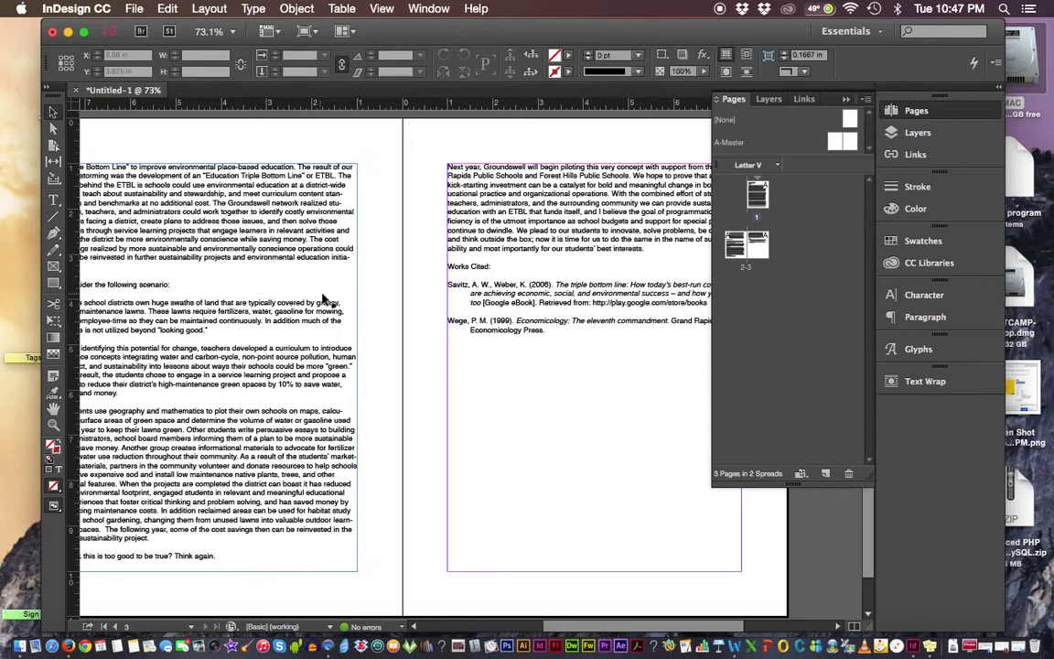
click(291, 266)
shift+click(488, 320)
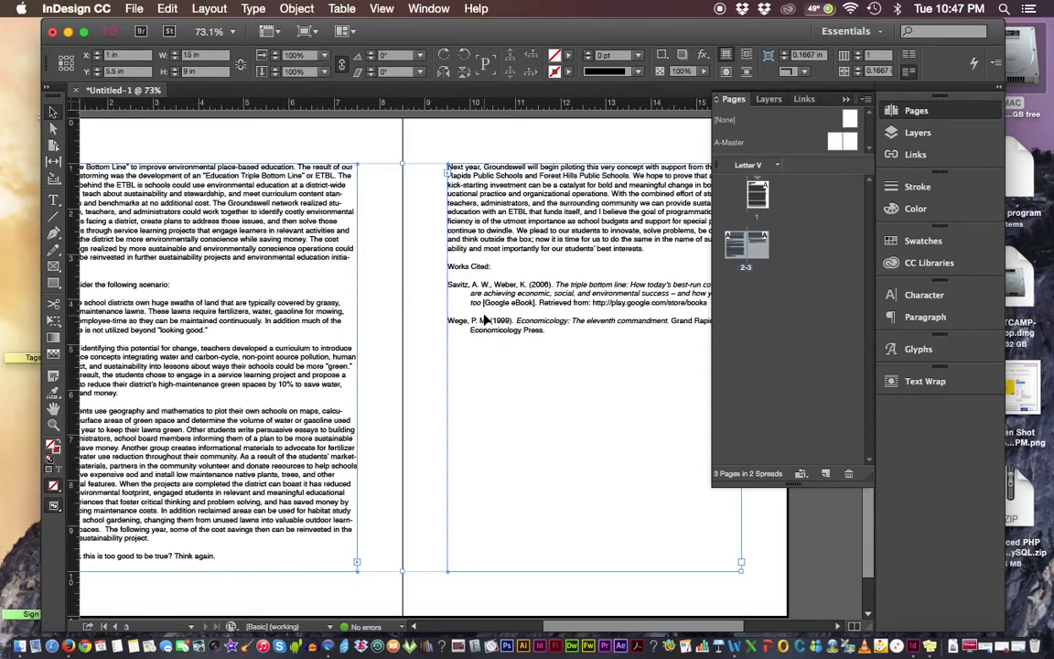
click(857, 54)
click(857, 54)
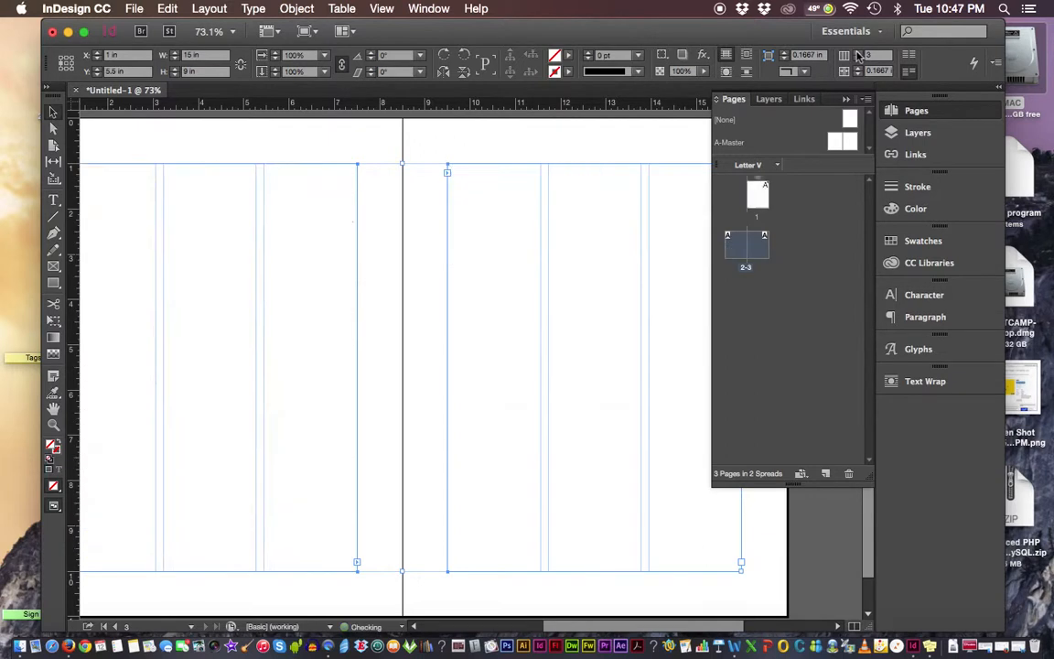
Step: Set the article text frame on page 1 to three columns
drag(588, 283, 572, 382)
scroll(558, 274, up, 5)
click(548, 206)
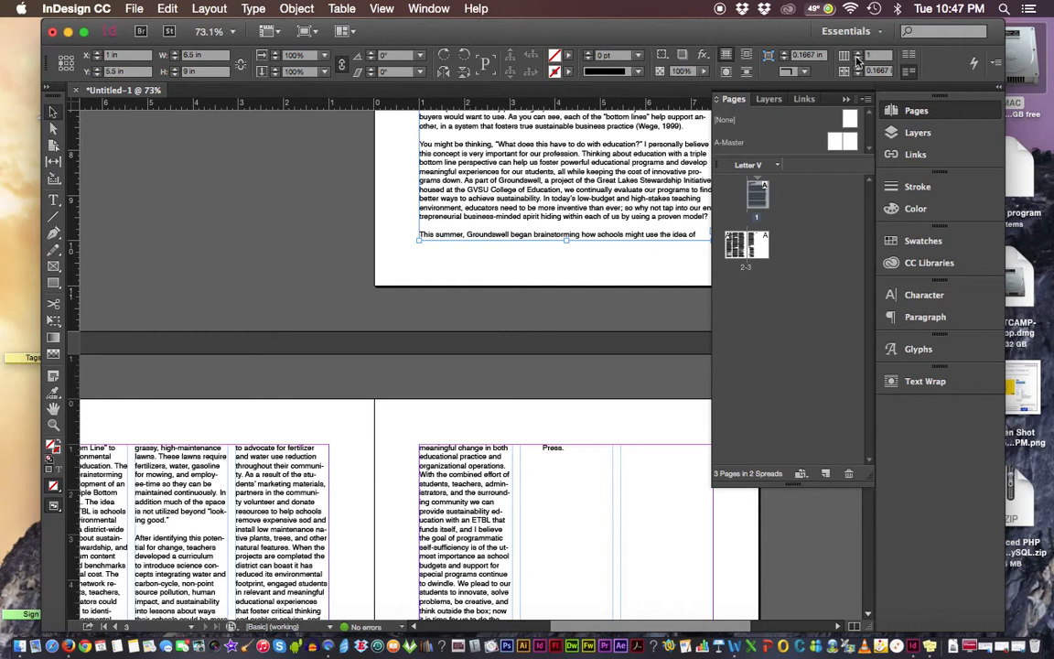
click(857, 54)
click(857, 54)
drag(538, 318, 531, 332)
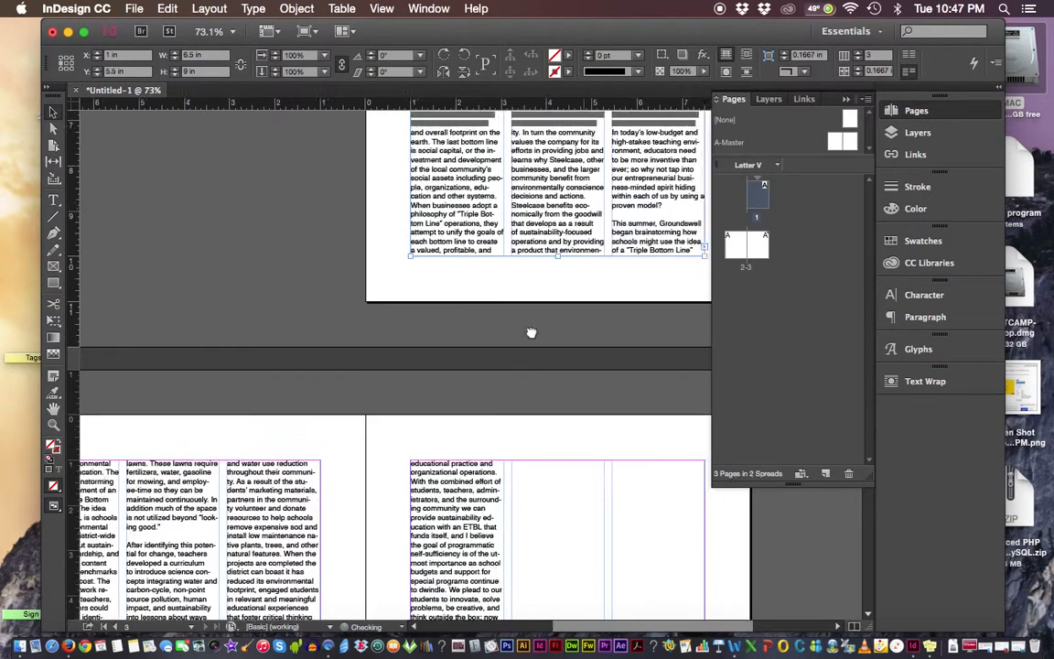
key(super+0)
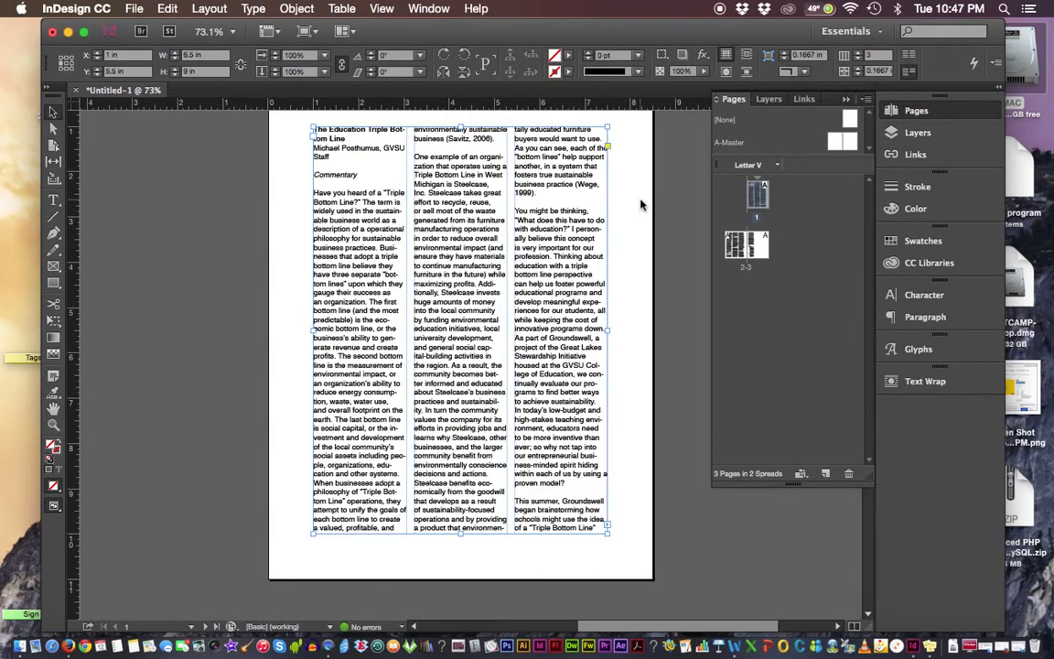